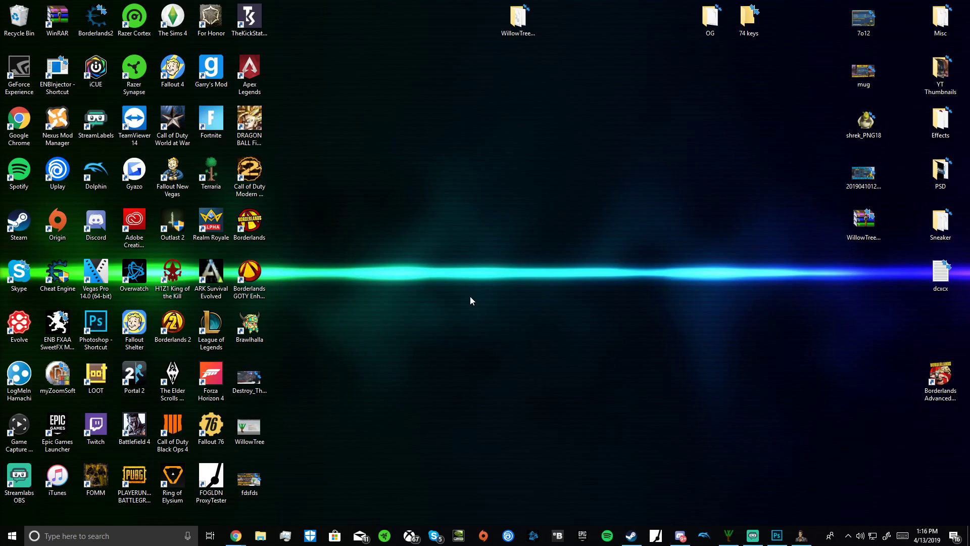
# Step: Browse File Explorer to Documents > My Games > Borderlands Game of the Year > Binaries > SaveData, and move the window top-left
pyautogui.click(260, 536)
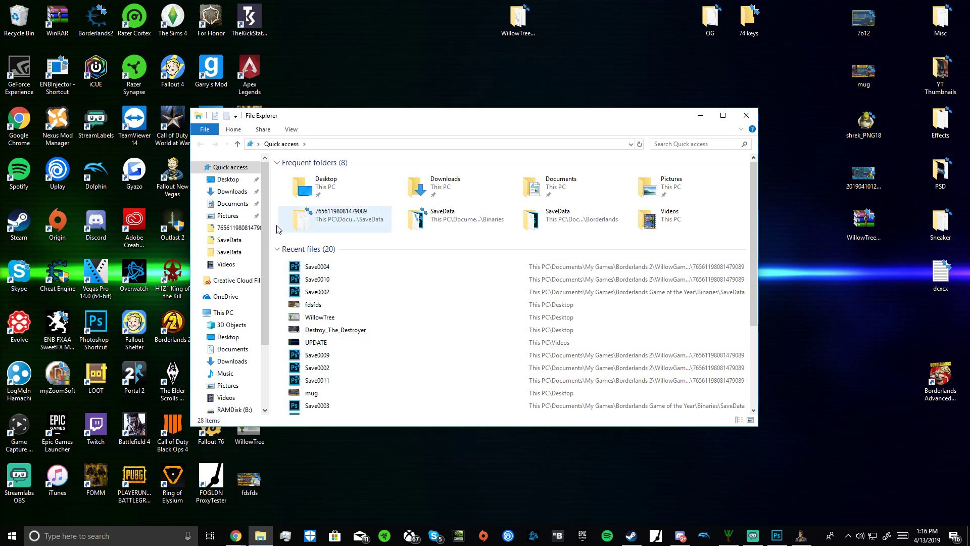
pyautogui.click(228, 206)
pyautogui.doubleClick(318, 391)
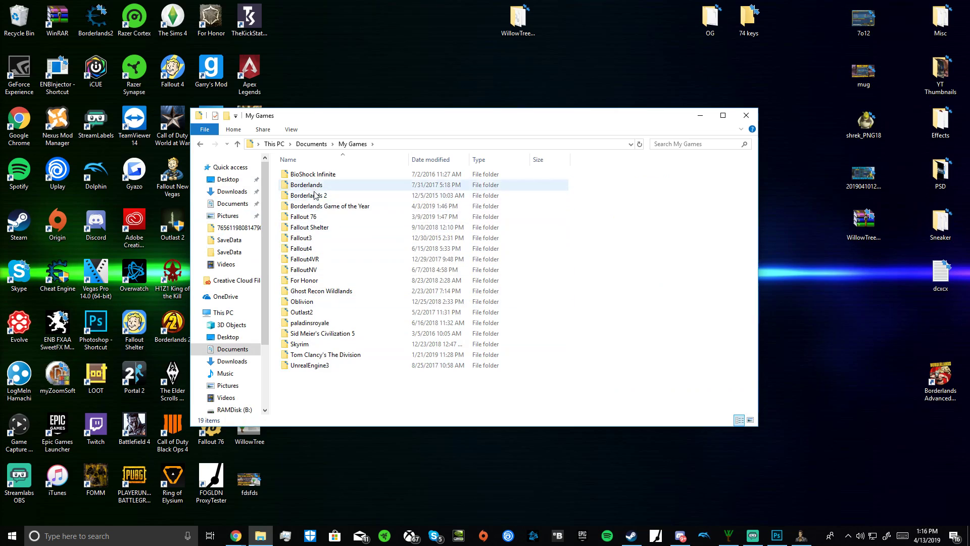
pyautogui.doubleClick(317, 206)
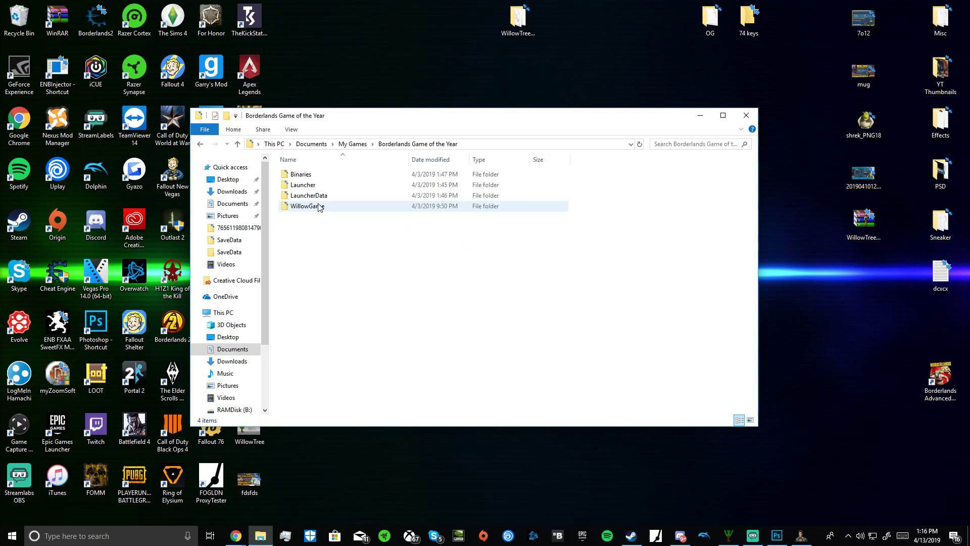
pyautogui.doubleClick(313, 176)
pyautogui.doubleClick(313, 175)
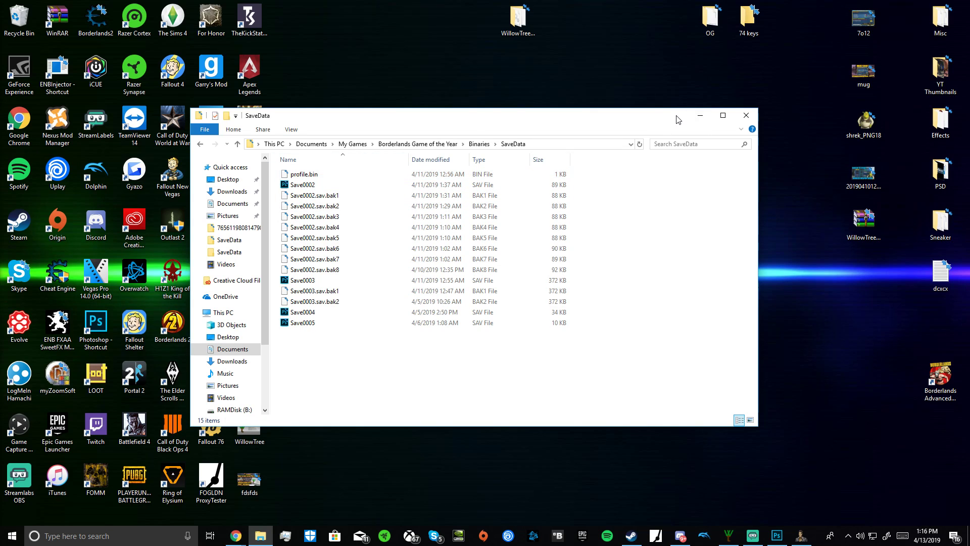
pyautogui.moveTo(678, 120); pyautogui.dragTo(494, 16)
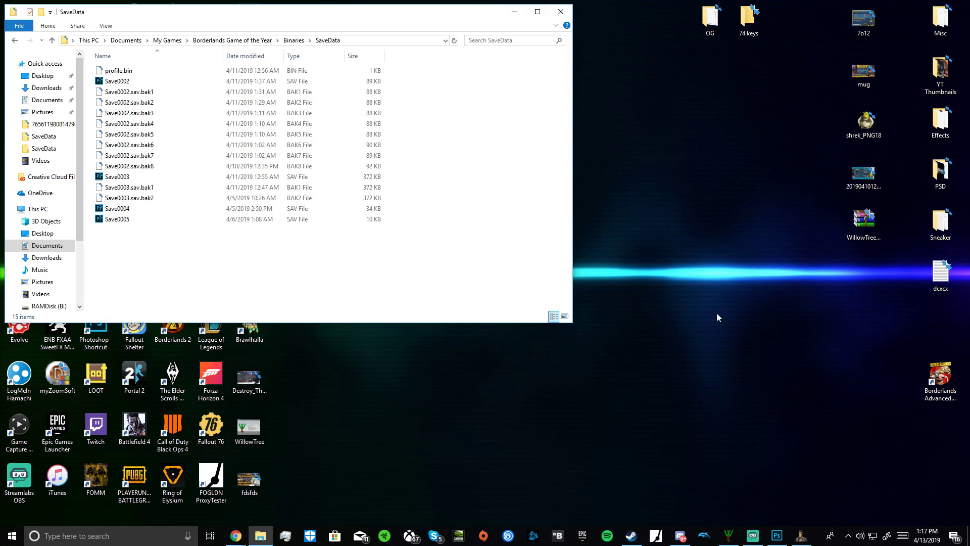
# Step: Bring WillowTree# forward and load the Save0002 save through File > Open
pyautogui.click(728, 536)
pyautogui.moveTo(391, 79); pyautogui.dragTo(523, 90)
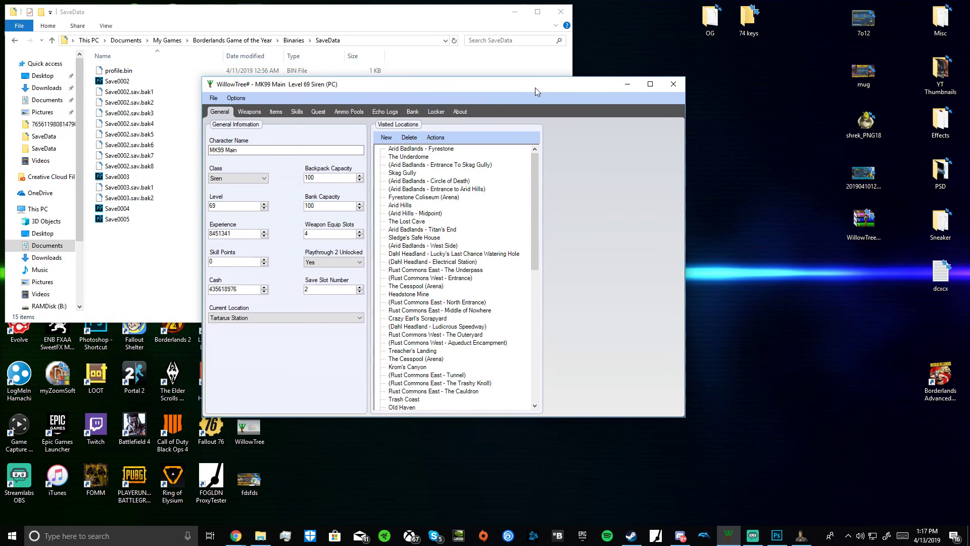
pyautogui.click(214, 98)
pyautogui.click(223, 106)
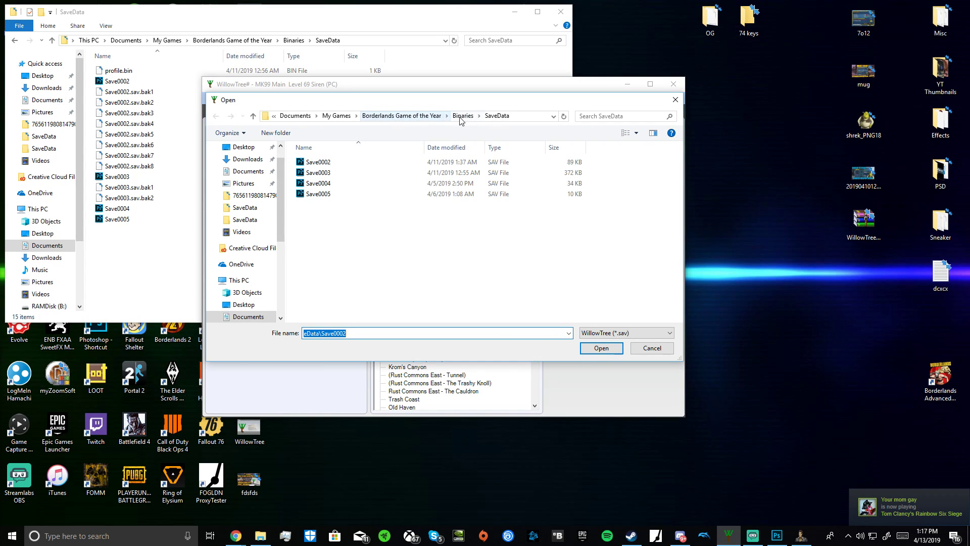
pyautogui.doubleClick(336, 162)
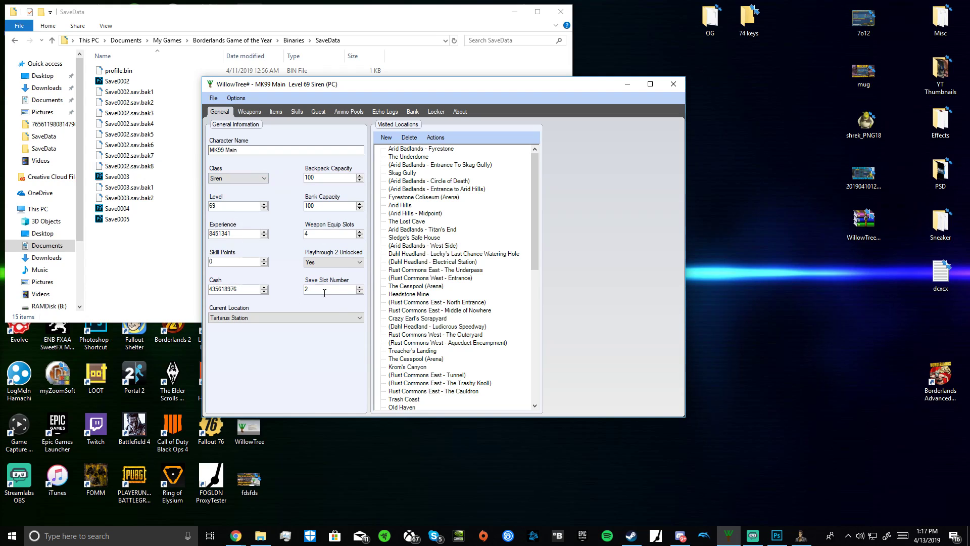
# Step: Reopen the File > Open dialog and cancel it without loading another save
pyautogui.click(214, 98)
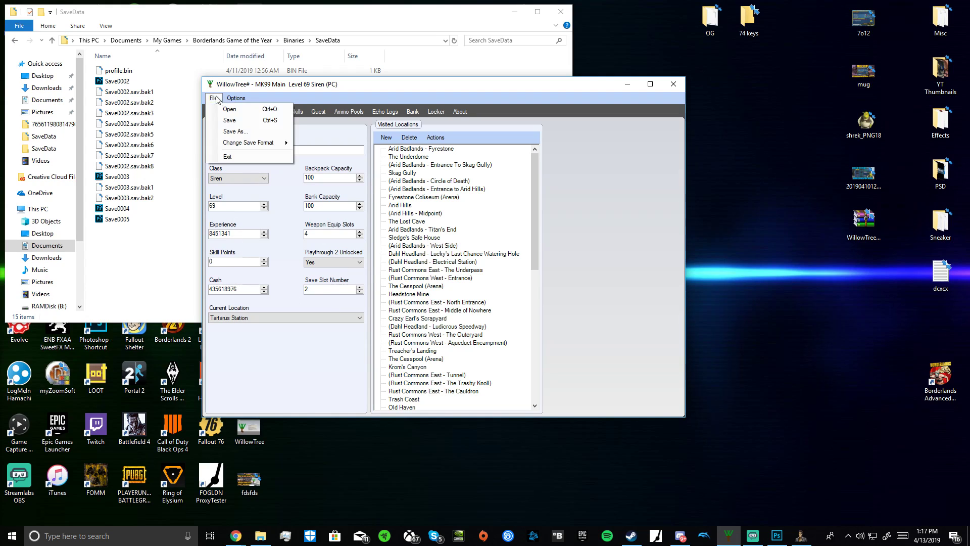
pyautogui.click(226, 106)
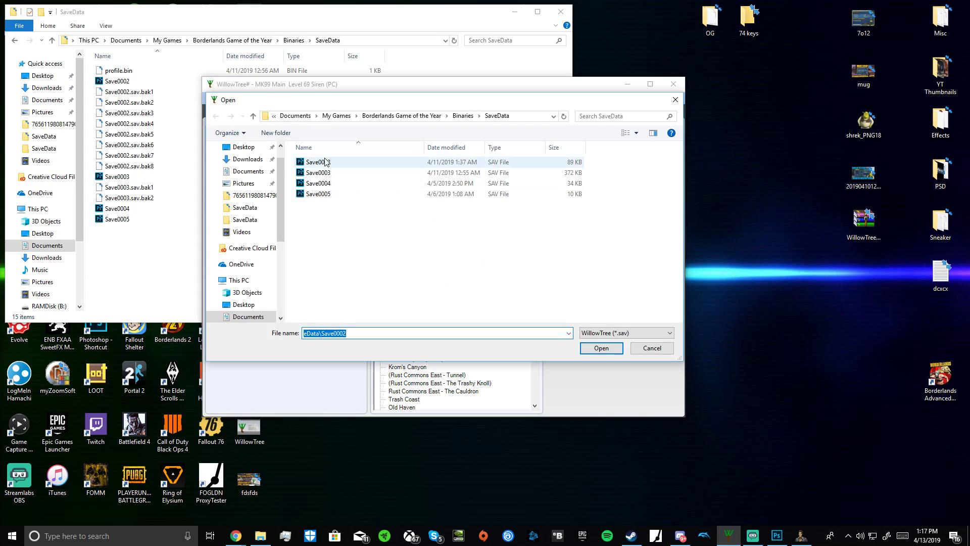
pyautogui.click(669, 100)
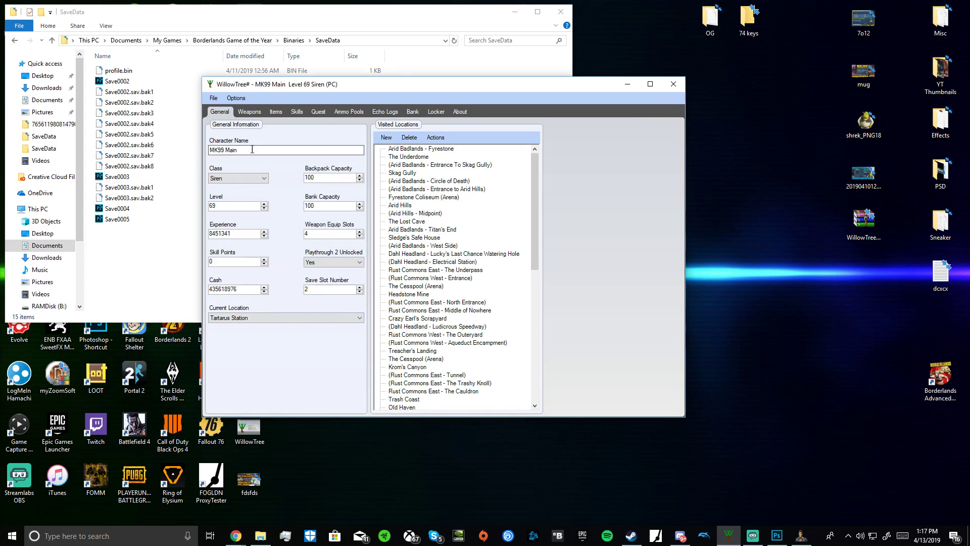
# Step: Glance at the Weapons and Items backpacks, then show the Skills list
pyautogui.click(255, 115)
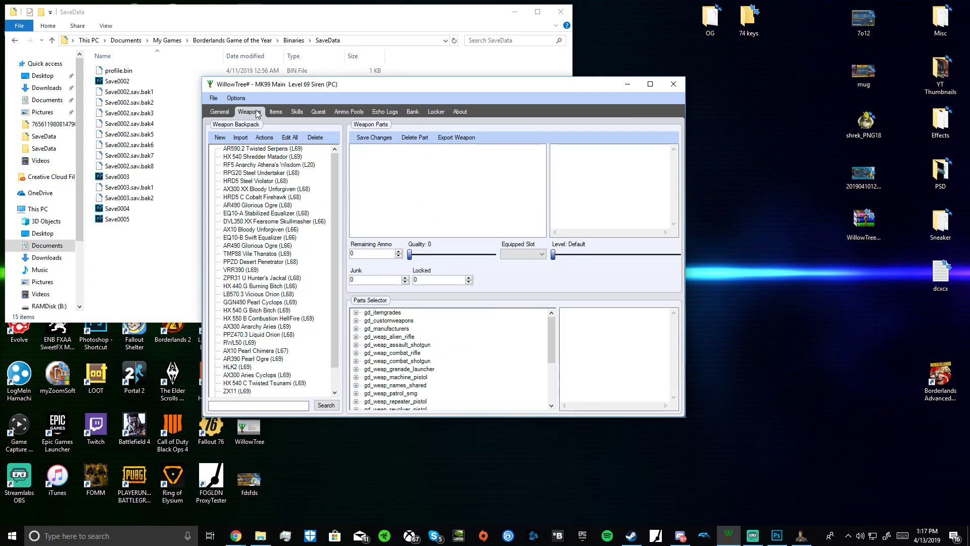
pyautogui.click(278, 114)
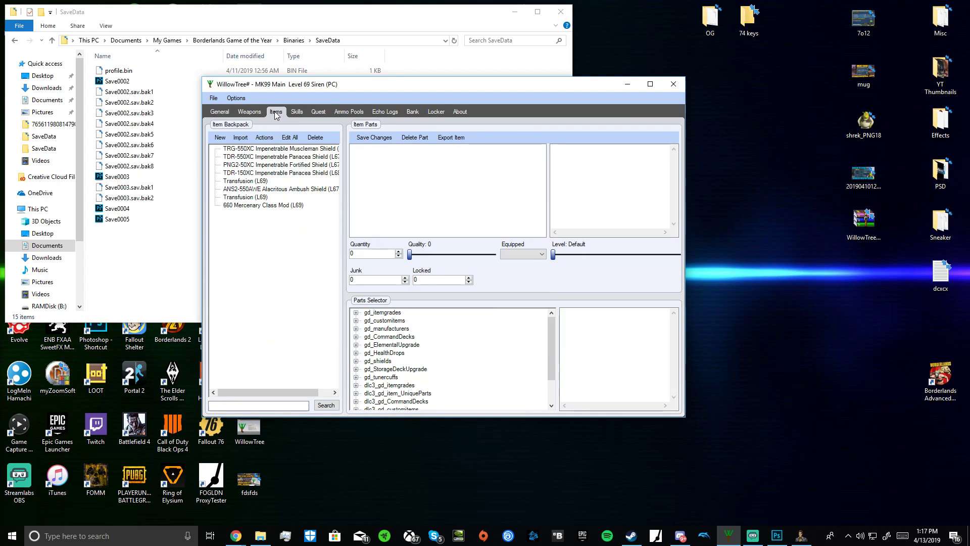
pyautogui.click(305, 112)
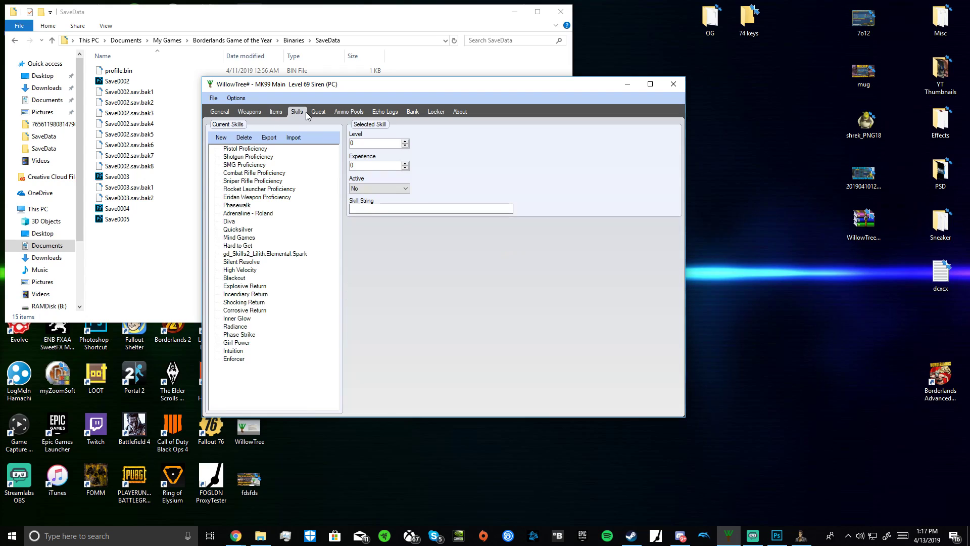
# Step: Inspect skills such as Pistol Proficiency, Blackout, Hard to Get, Phase Strike, Corrosive Return and Quicksilver
pyautogui.click(244, 150)
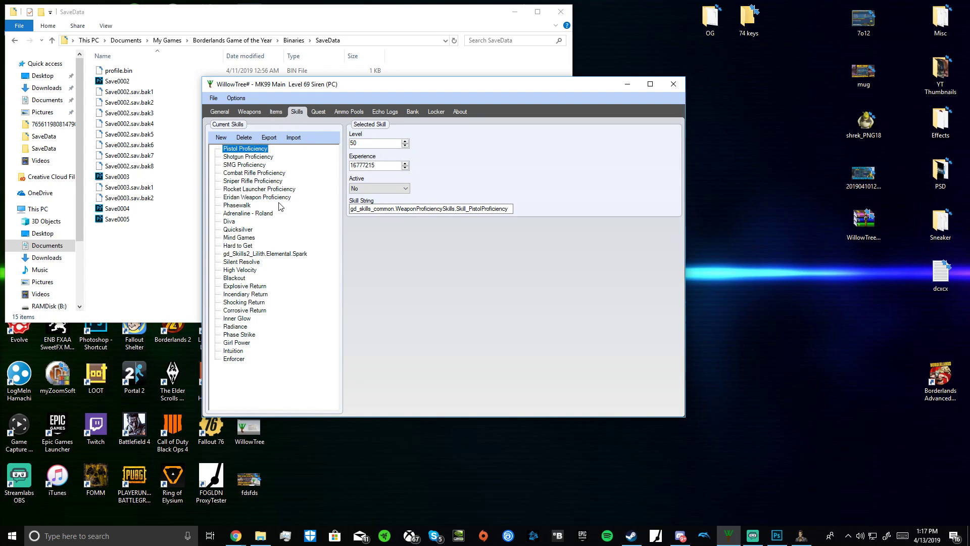
pyautogui.click(235, 278)
pyautogui.click(243, 246)
pyautogui.click(256, 233)
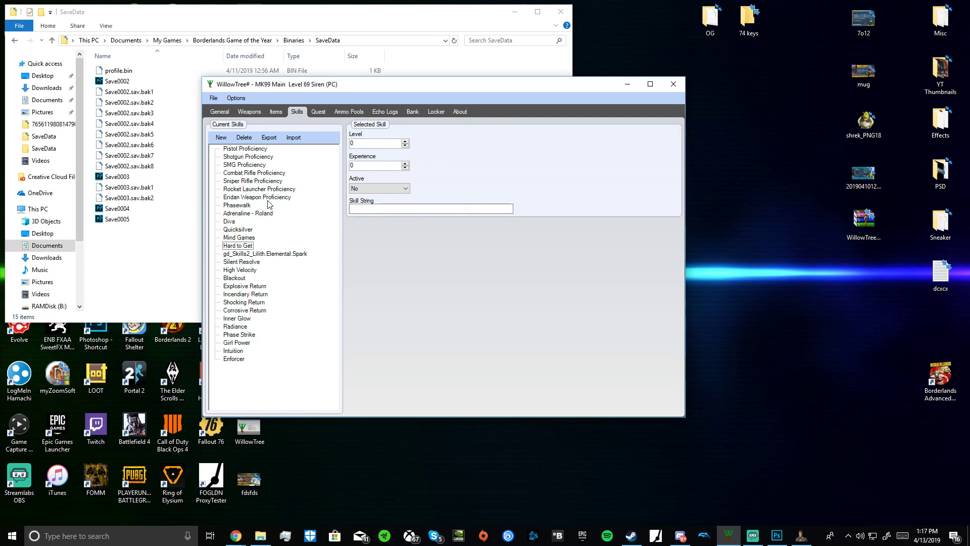
pyautogui.click(245, 334)
pyautogui.click(235, 311)
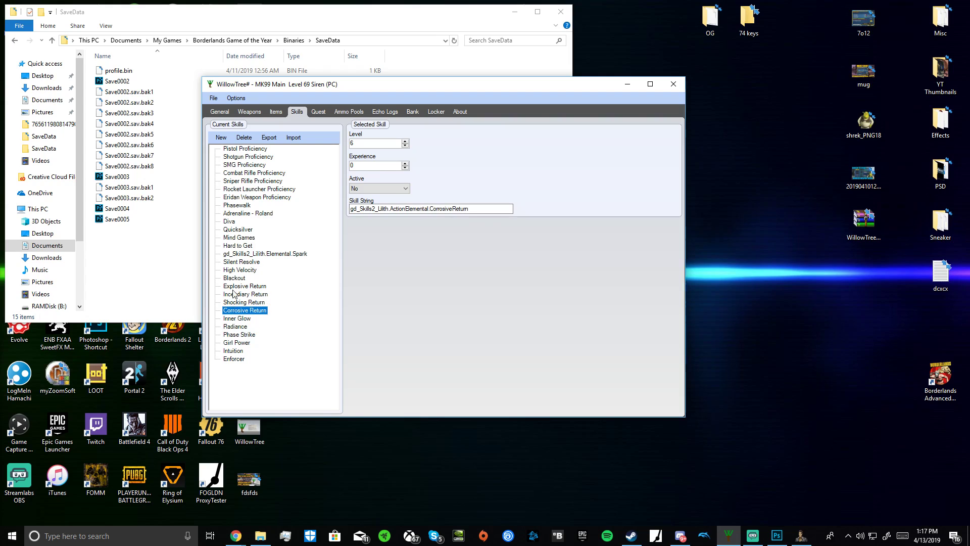
pyautogui.click(239, 245)
pyautogui.click(243, 230)
pyautogui.click(244, 253)
pyautogui.click(243, 247)
pyautogui.click(236, 230)
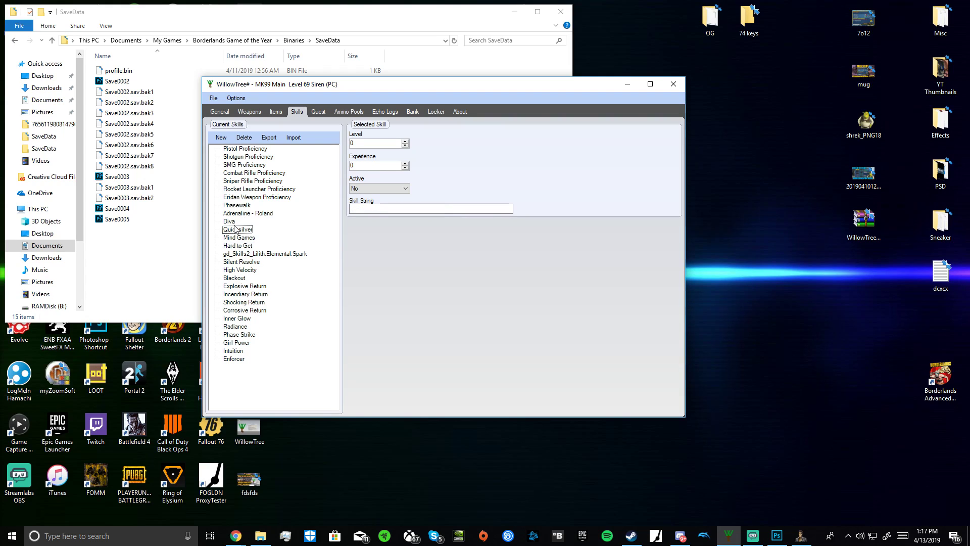
# Step: Select the Playthrough 2 quest It's Like Christmas! in the Quest list
pyautogui.click(318, 112)
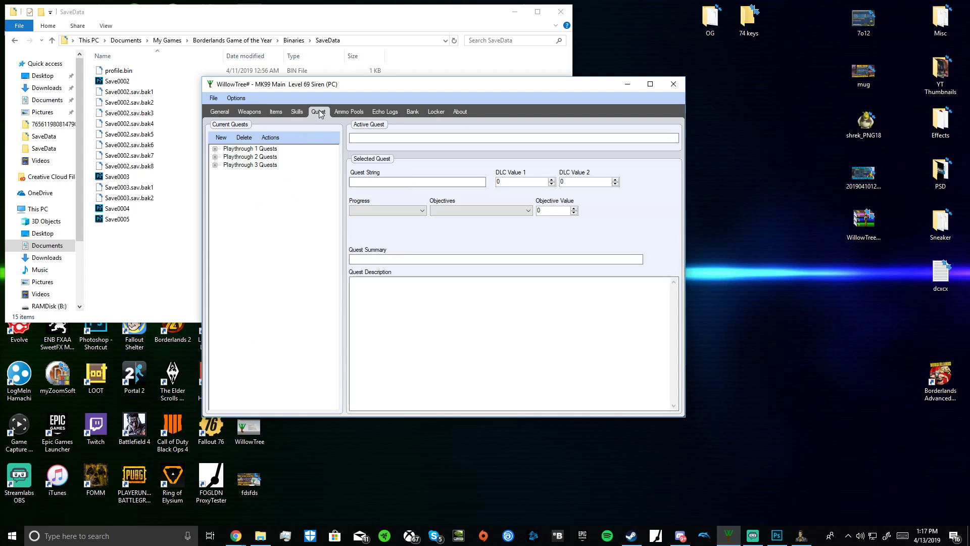
pyautogui.click(215, 157)
pyautogui.scroll(-15, 248, 313)
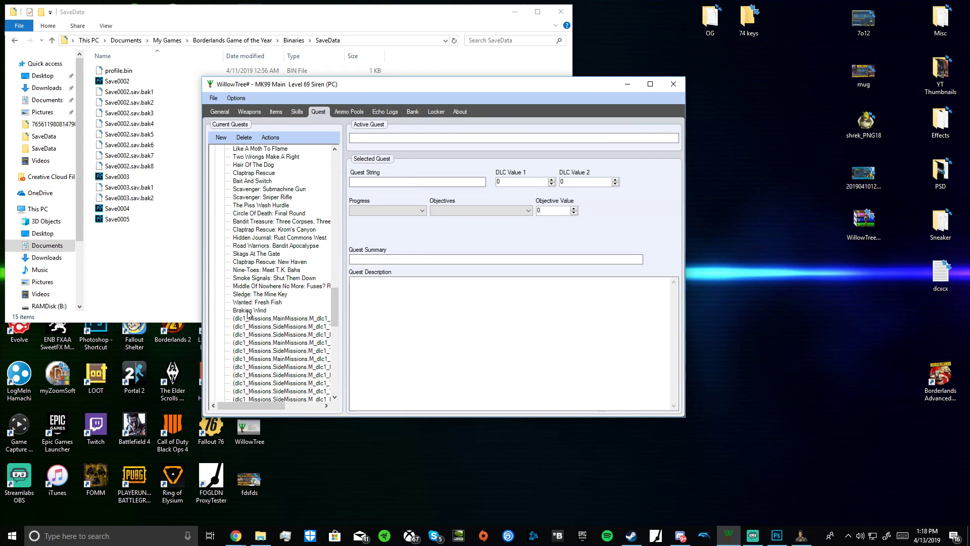
pyautogui.scroll(-15, 247, 313)
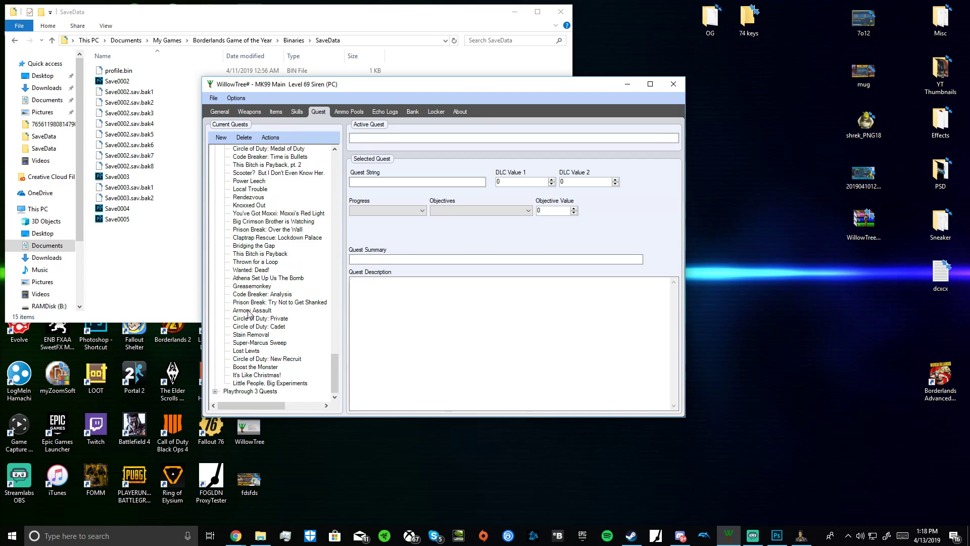
pyautogui.click(268, 375)
# Step: Set the quest's progress to Finished, then back to Started
pyautogui.click(389, 211)
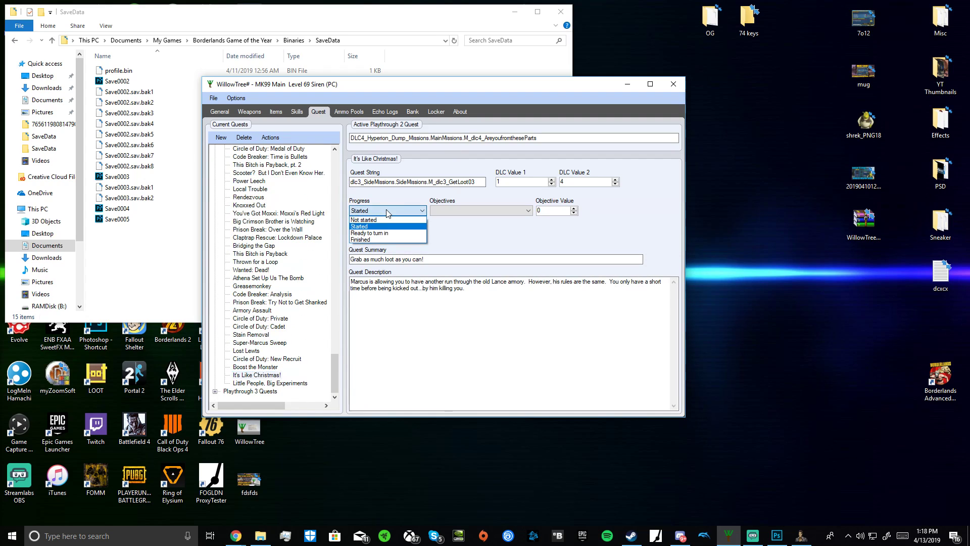
pyautogui.click(368, 239)
pyautogui.click(381, 211)
pyautogui.click(376, 226)
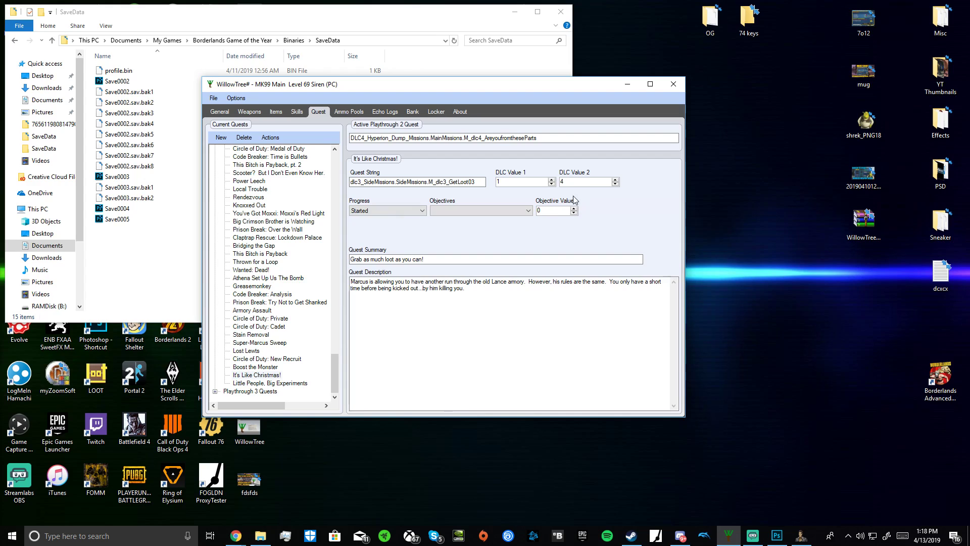
# Step: Review ammo pool values for Repeater, Revolver, Patrol SMG, Sniper, Protean Grenades, Rocket Launcher and Combat Shotgun
pyautogui.click(348, 111)
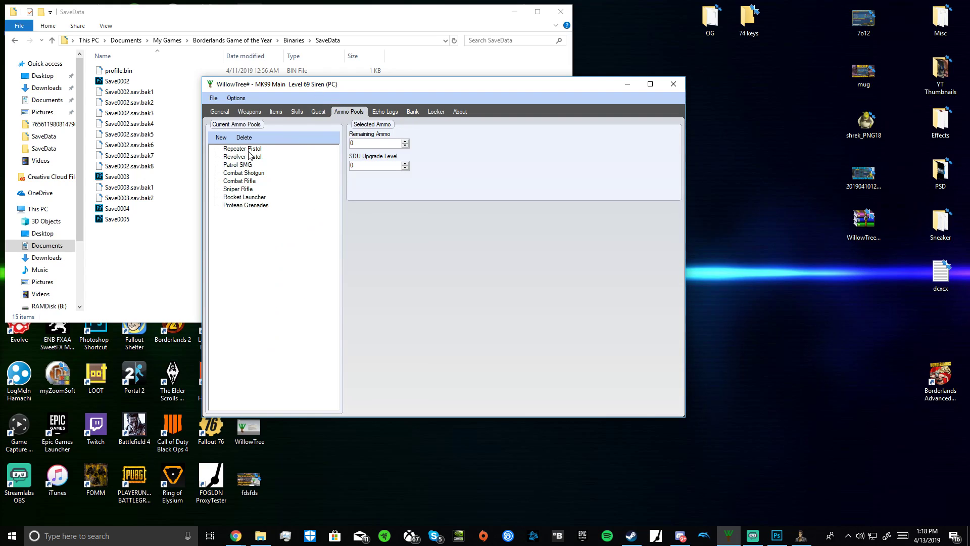
pyautogui.click(252, 149)
pyautogui.click(254, 157)
pyautogui.click(251, 165)
pyautogui.click(246, 190)
pyautogui.click(256, 205)
pyautogui.click(256, 197)
pyautogui.click(255, 173)
pyautogui.click(250, 157)
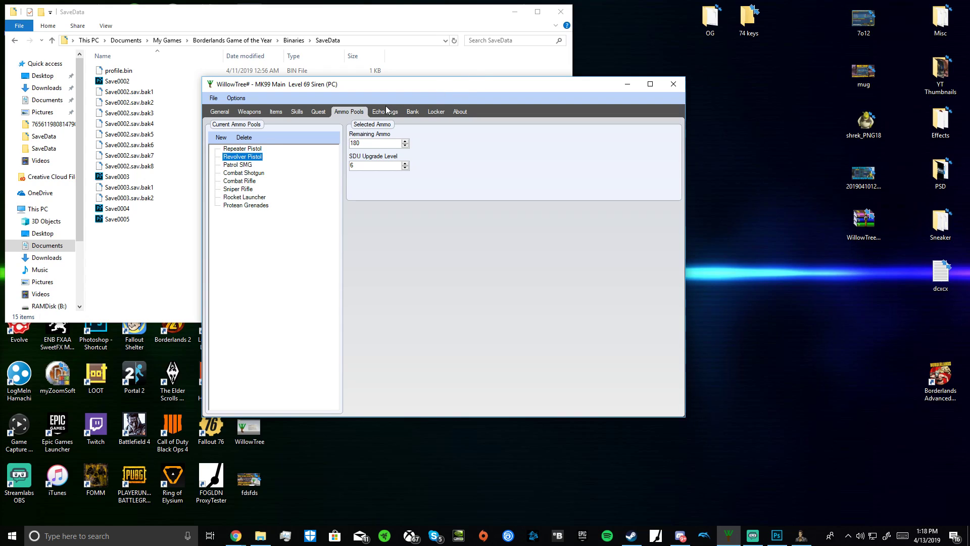
# Step: Look through the Echo Logs, Bank, Locker and About sections, then return to the Weapons backpack
pyautogui.click(387, 111)
pyautogui.click(413, 112)
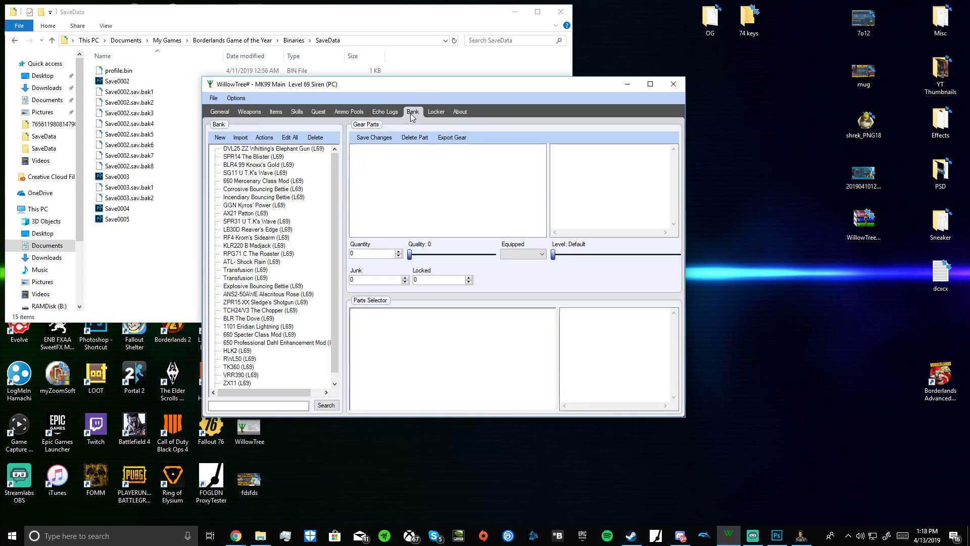
pyautogui.click(251, 112)
pyautogui.click(413, 112)
pyautogui.click(436, 112)
pyautogui.click(457, 114)
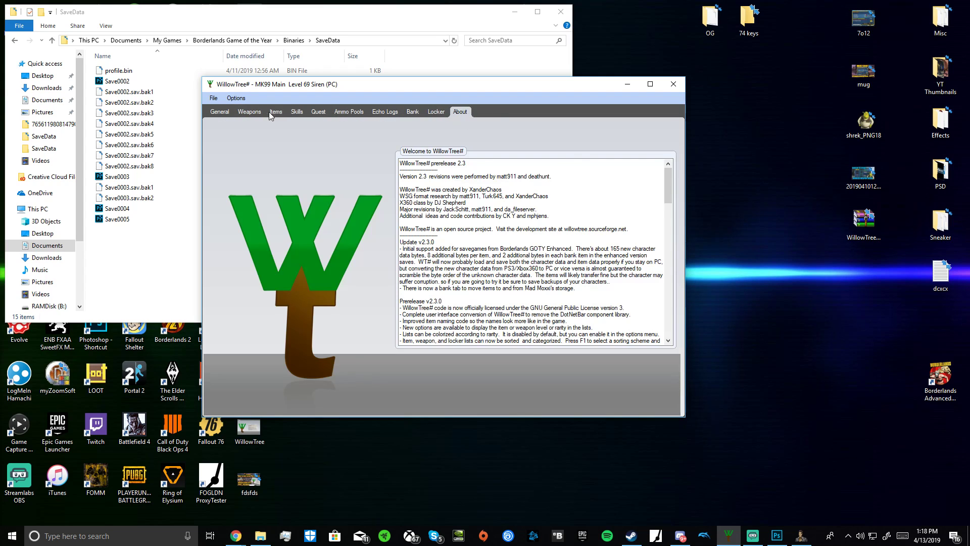
pyautogui.click(248, 116)
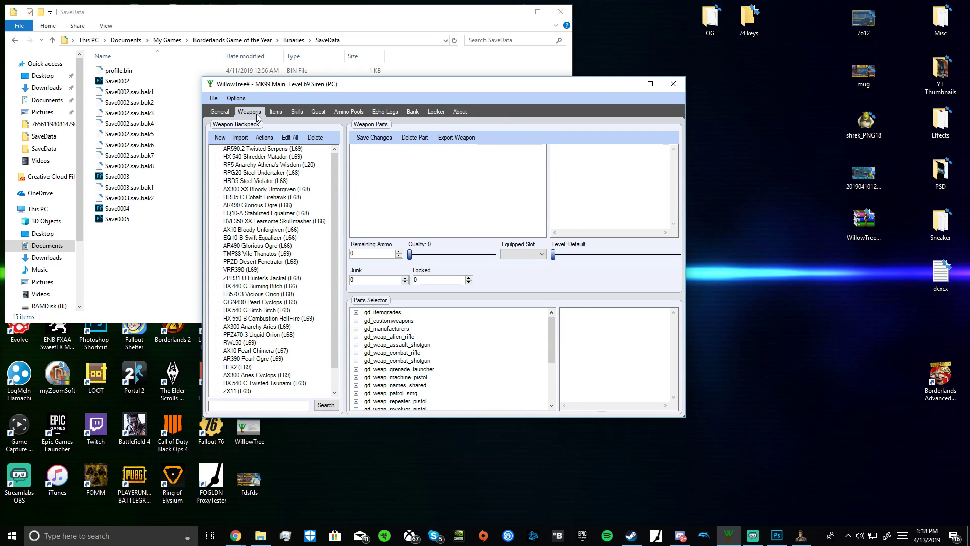
# Step: Close File Explorer, move WillowTree# top-left, and position Gibbed's save editor at the lower right
pyautogui.click(561, 11)
pyautogui.moveTo(500, 90); pyautogui.dragTo(323, 26)
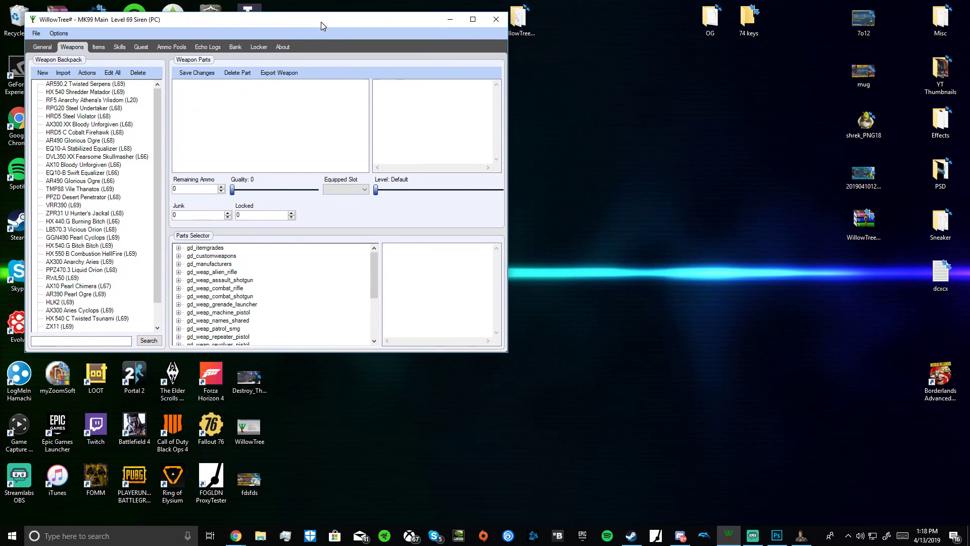
pyautogui.click(801, 536)
pyautogui.moveTo(538, 139); pyautogui.dragTo(799, 263)
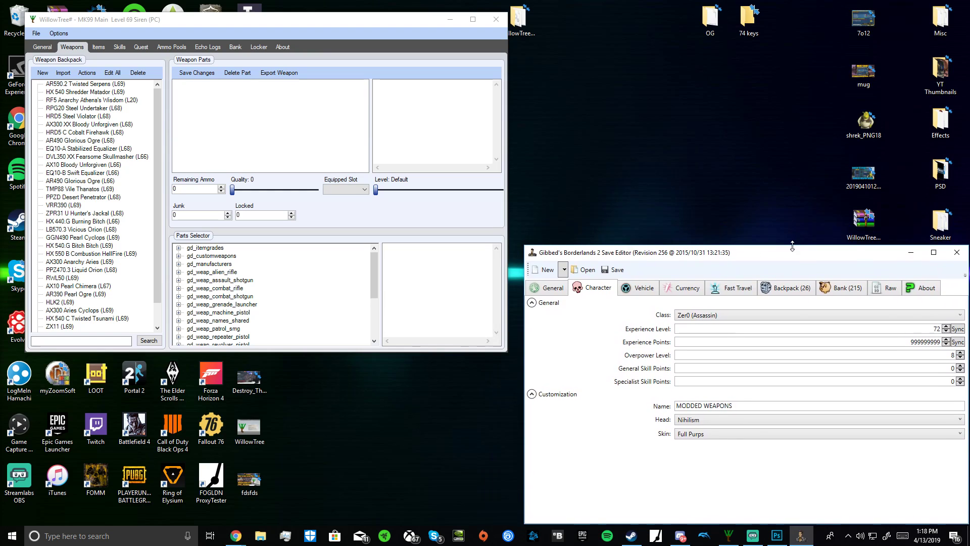
pyautogui.moveTo(793, 257); pyautogui.dragTo(779, 252)
# Step: Show Captain Blade's Shredifier's parts from the Backpack with the editor maximized
pyautogui.click(769, 287)
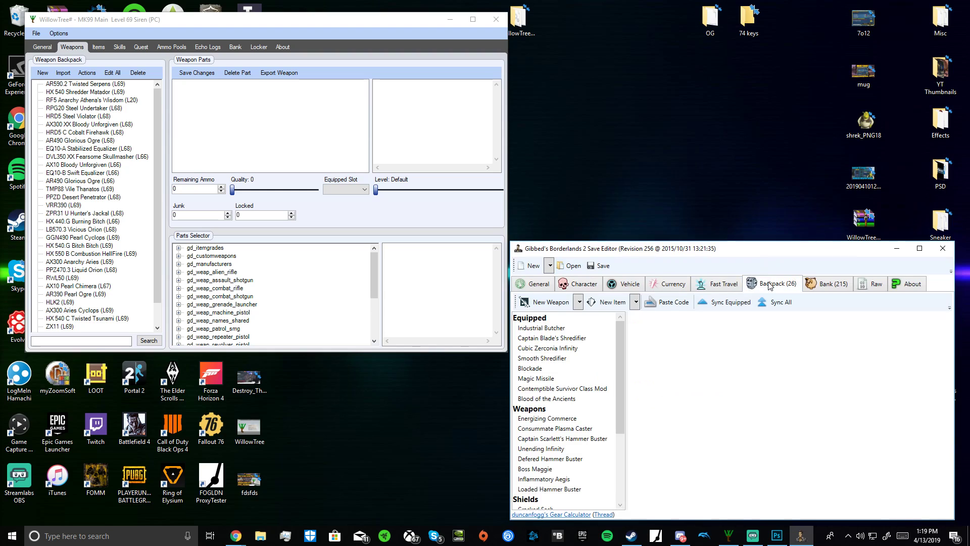
pyautogui.click(549, 338)
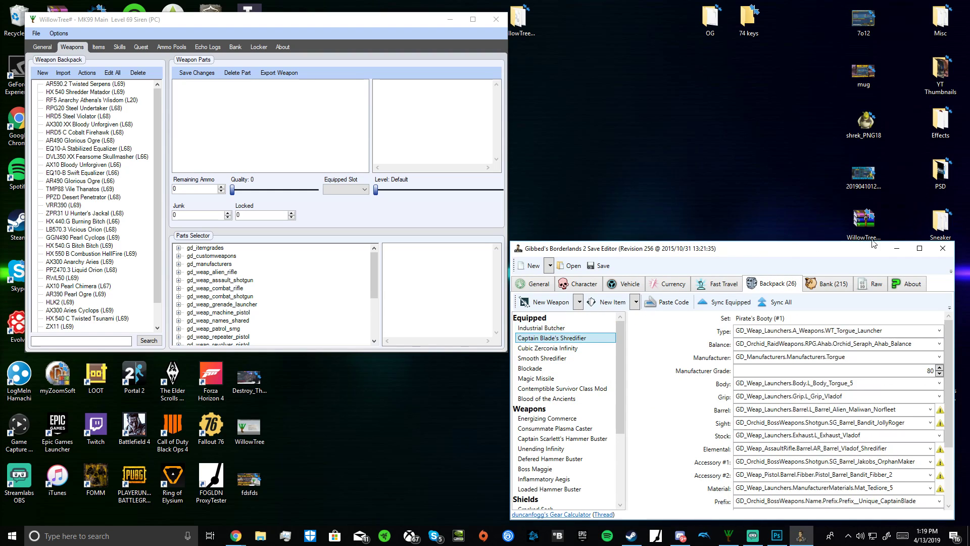
pyautogui.click(919, 249)
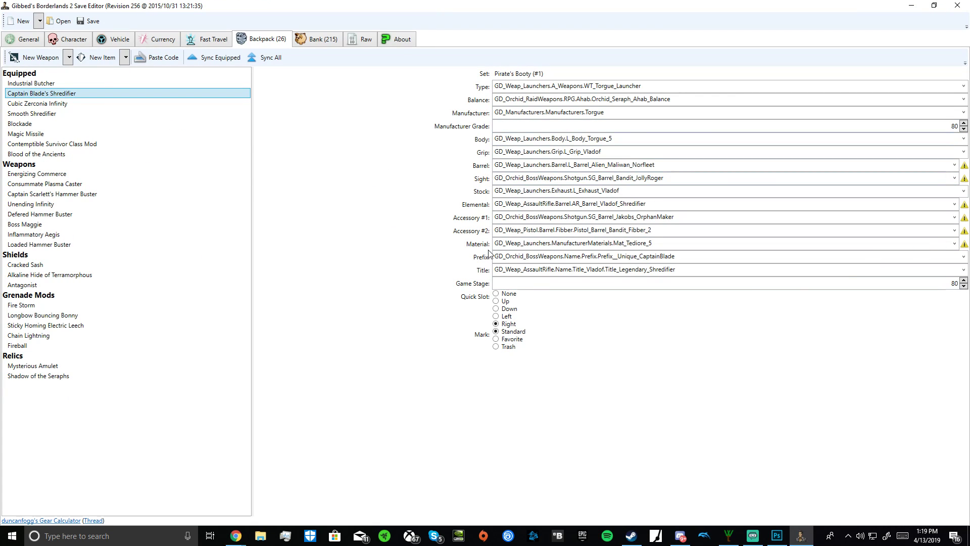
# Step: Select the Shredifier's Sight, Stock and Manufacturer part values to read them in full
pyautogui.click(673, 180)
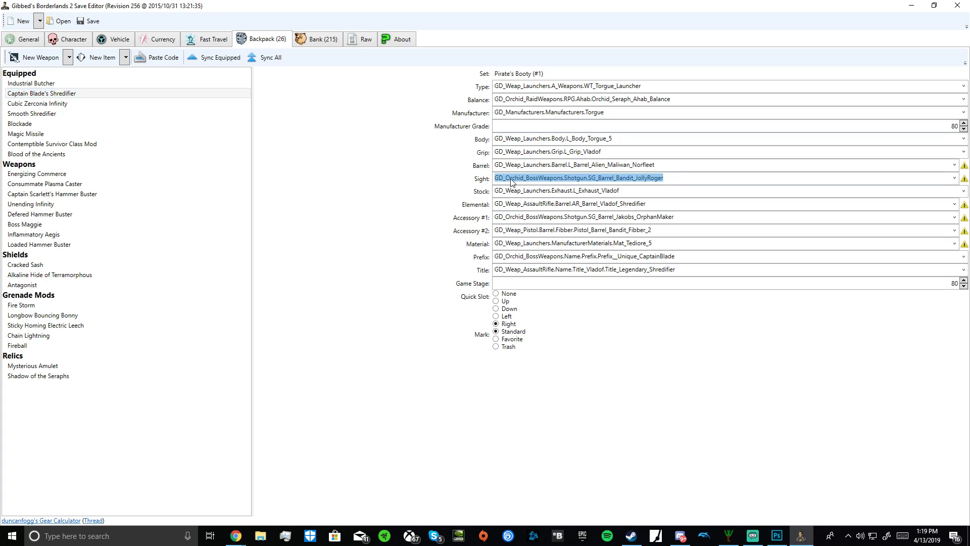
pyautogui.click(631, 190)
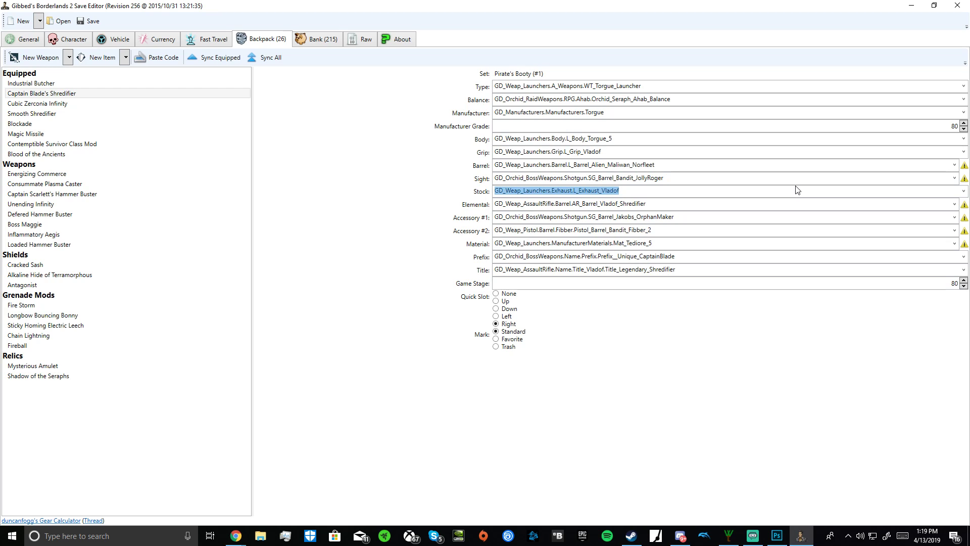
pyautogui.click(789, 112)
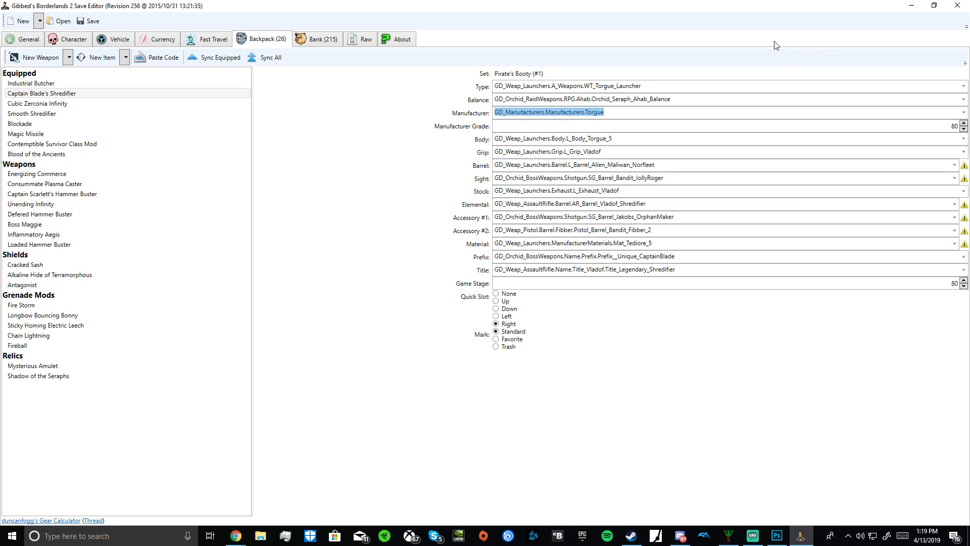
# Step: Close Gibbed's editor, maximize WillowTree#, and open the HX 540.G Bitch Bitch's PatrolSMG item grade part
pyautogui.click(966, 4)
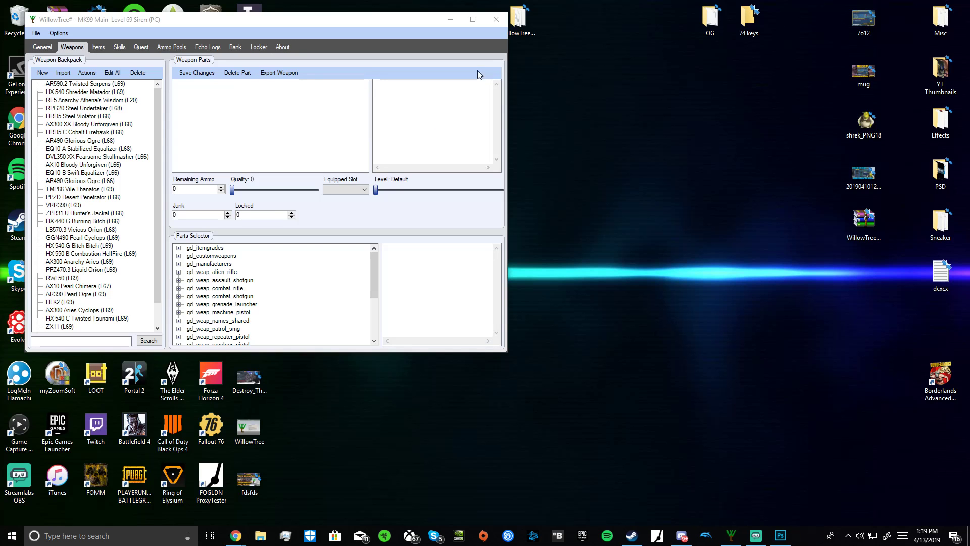
pyautogui.click(473, 19)
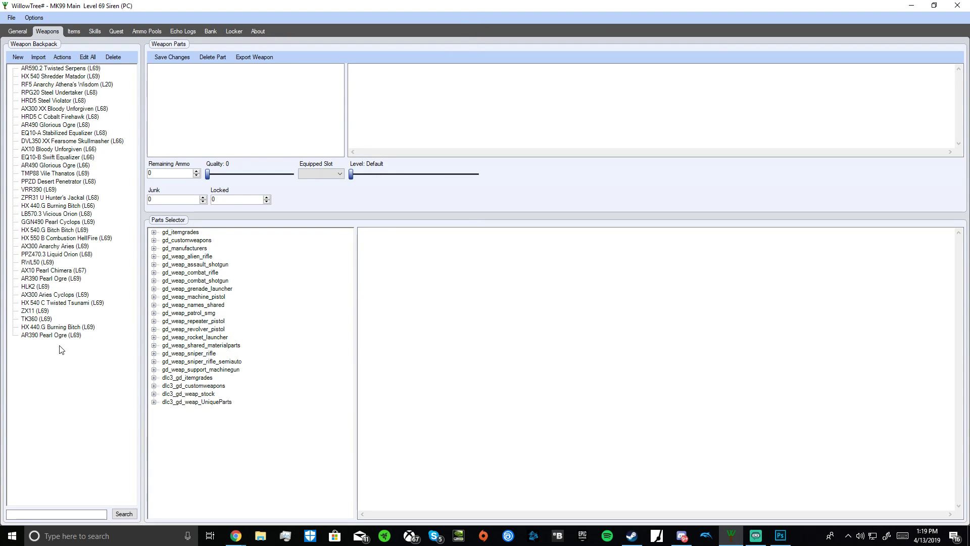
pyautogui.click(71, 337)
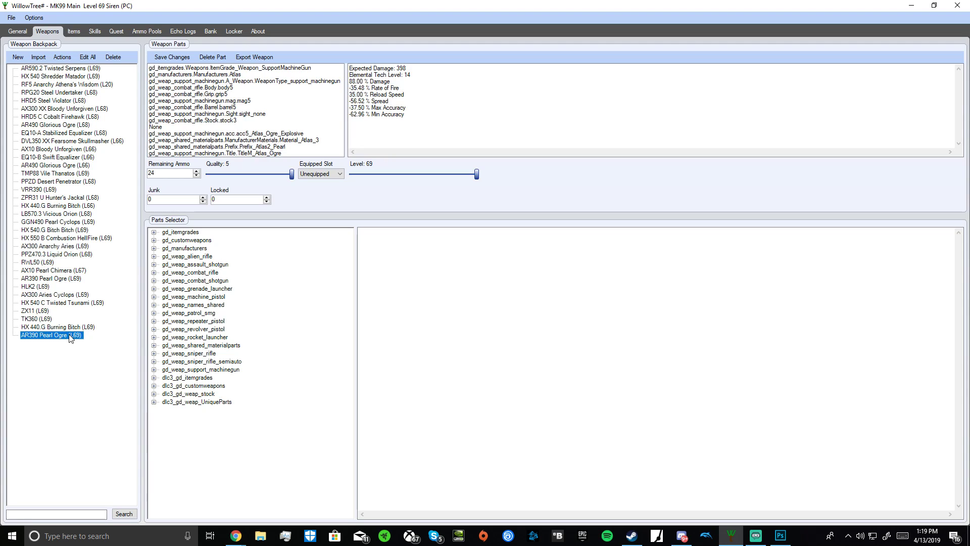
pyautogui.click(80, 231)
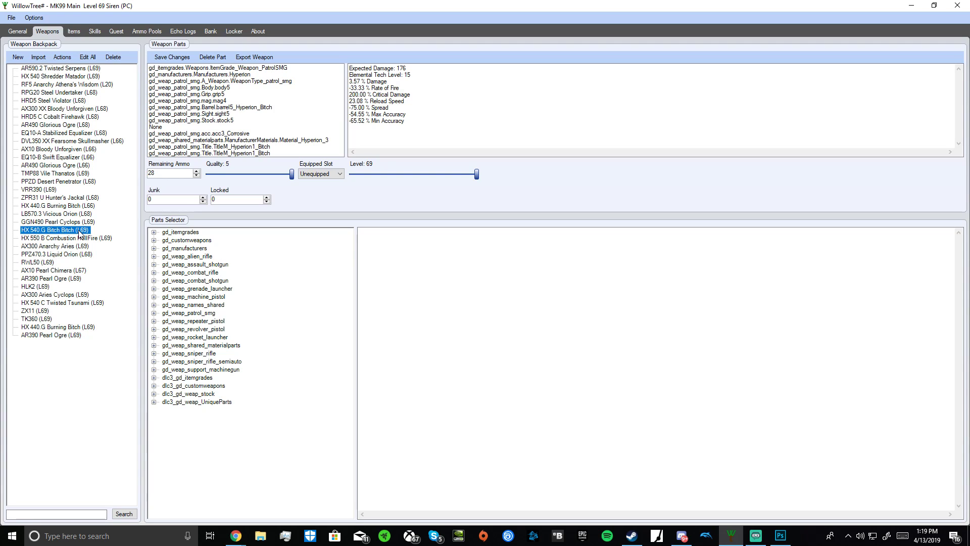
pyautogui.click(229, 68)
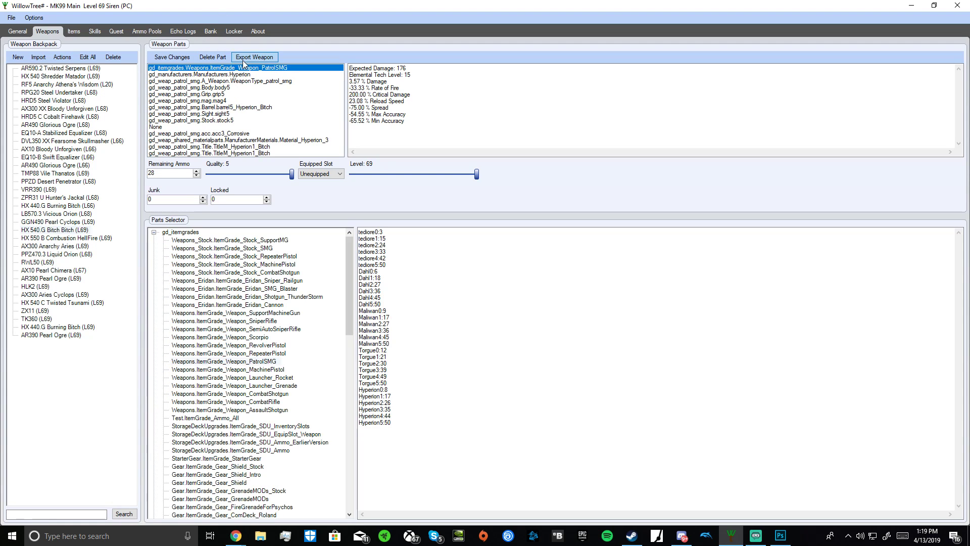
# Step: Inspect the HX 540.G's body5, item grade, stock5 and Hyperion manufacturer parts
pyautogui.click(235, 87)
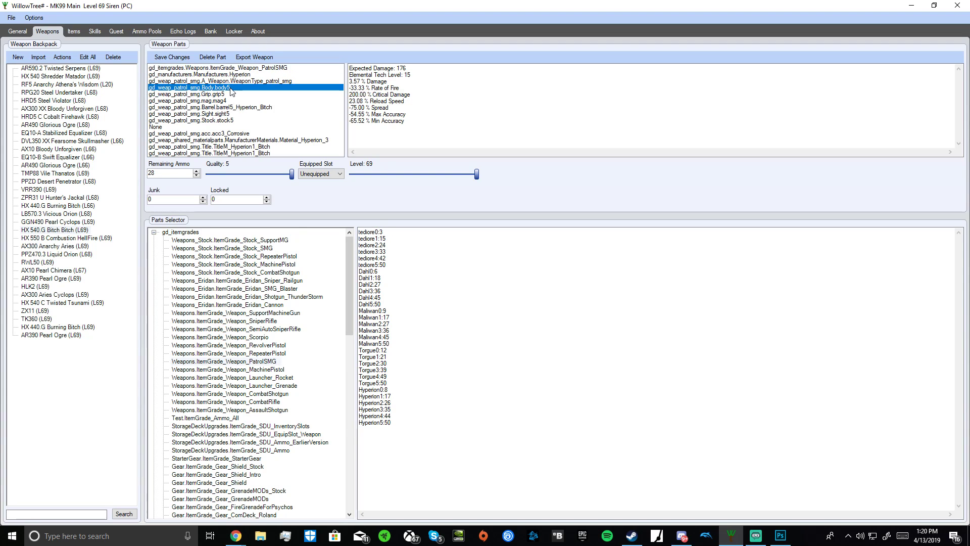
pyautogui.click(196, 68)
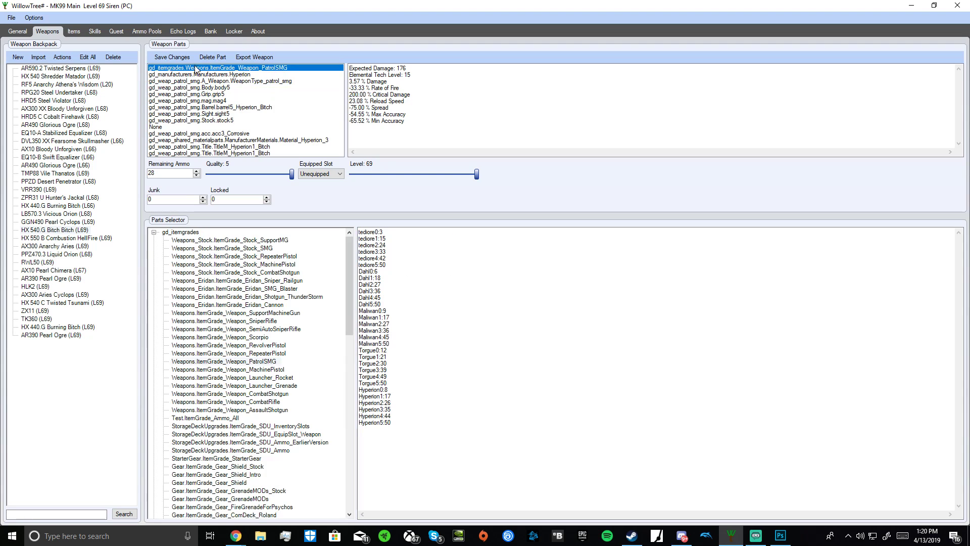
pyautogui.click(189, 120)
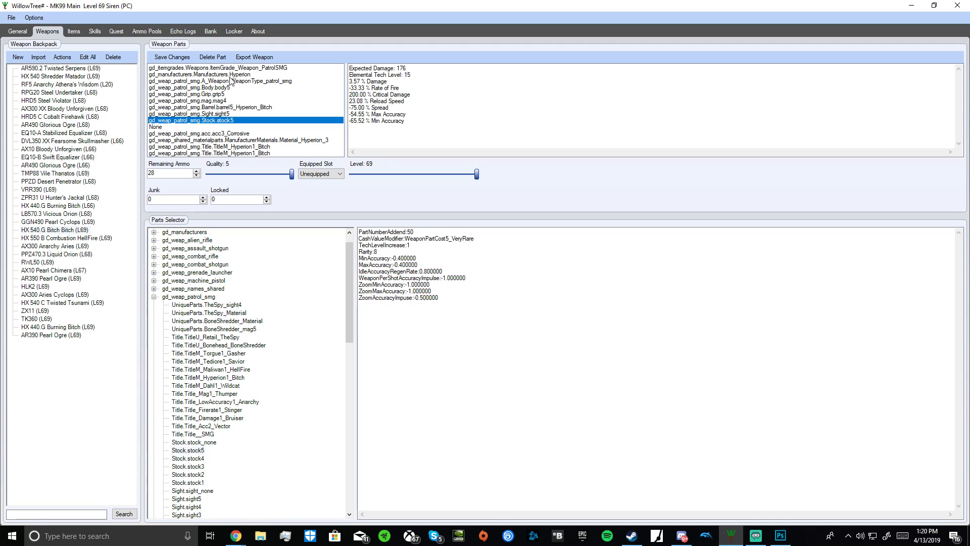
pyautogui.click(233, 74)
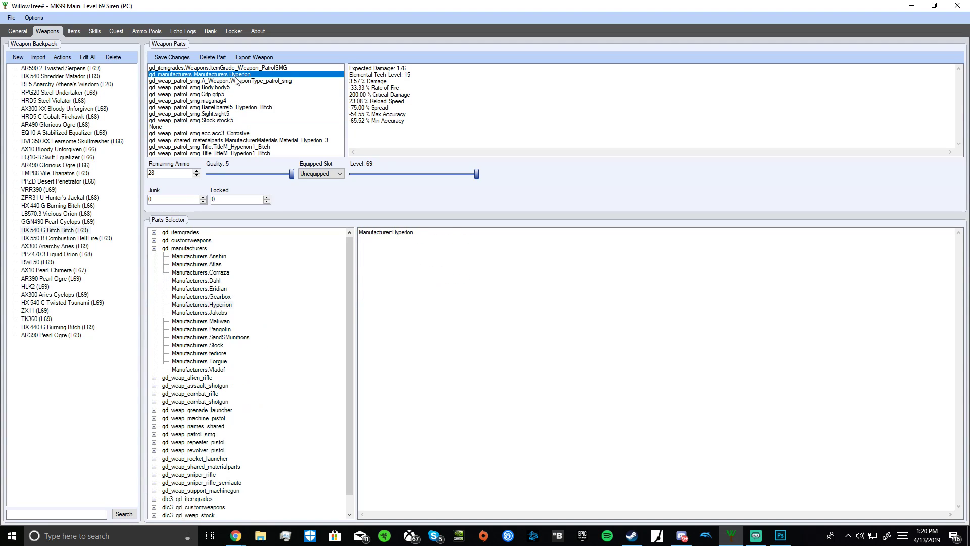
pyautogui.click(231, 121)
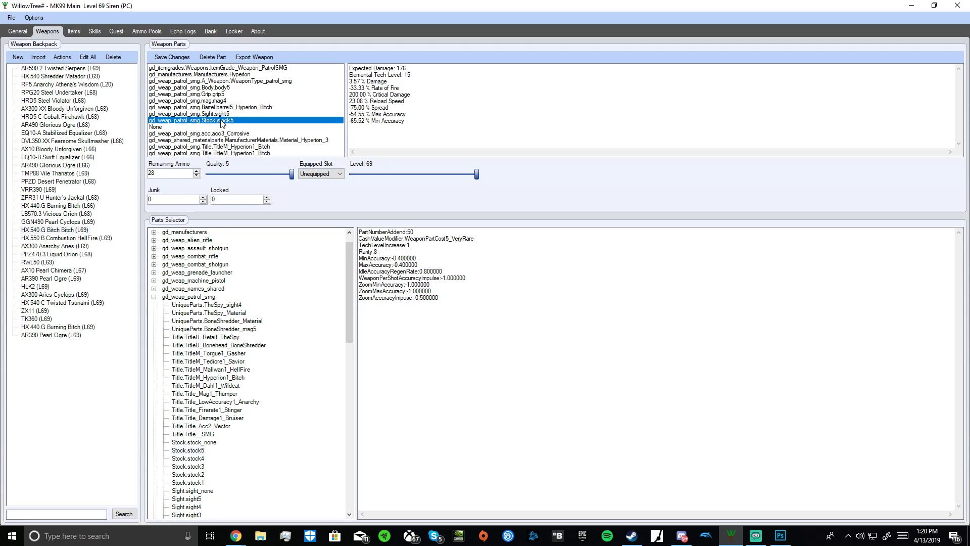
# Step: Inspect the sight5, mag4 and grip5 parts' properties, ending on body5 (HX, rarity 5)
pyautogui.click(219, 115)
pyautogui.moveTo(365, 239); pyautogui.dragTo(423, 247)
pyautogui.click(209, 101)
pyautogui.moveTo(365, 239); pyautogui.dragTo(457, 264)
pyautogui.click(425, 259)
pyautogui.click(235, 94)
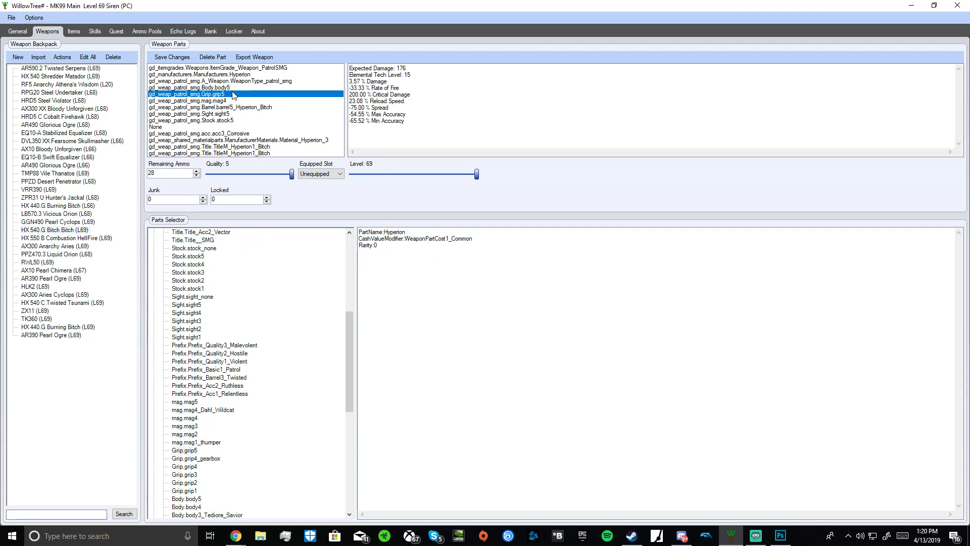
pyautogui.click(235, 89)
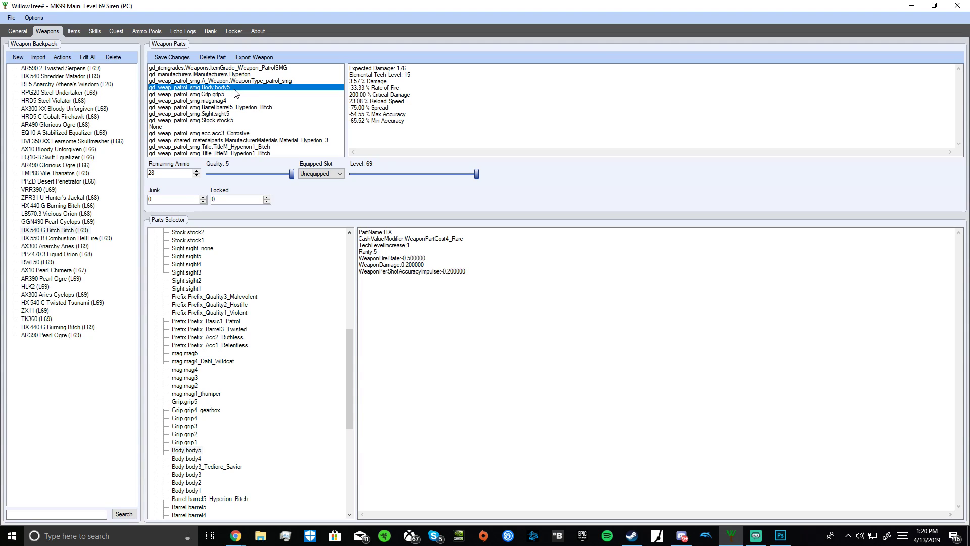
# Step: Inspect the acc3_Corrosive accessory and the Hyperion1_Bitch title part, then step back to Corrosive
pyautogui.click(187, 134)
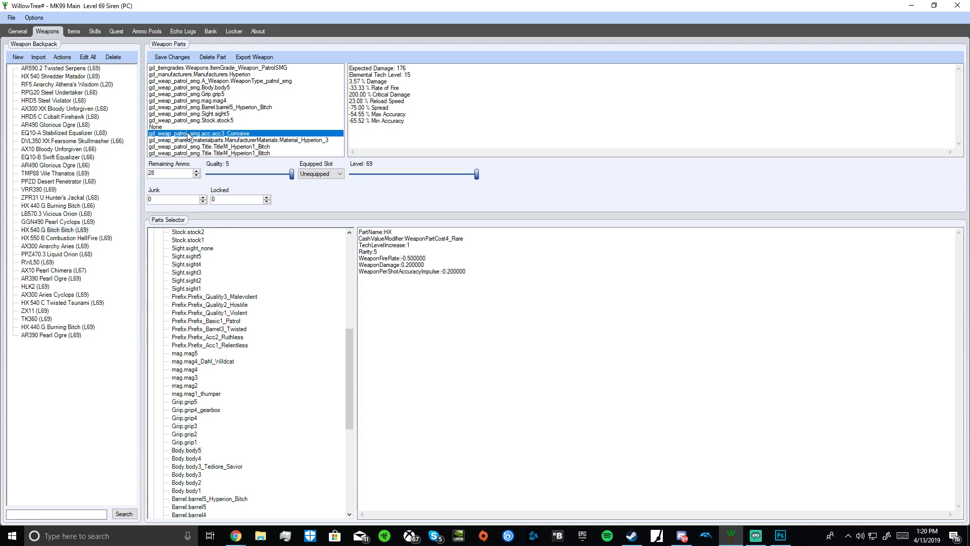
pyautogui.click(165, 127)
pyautogui.click(178, 147)
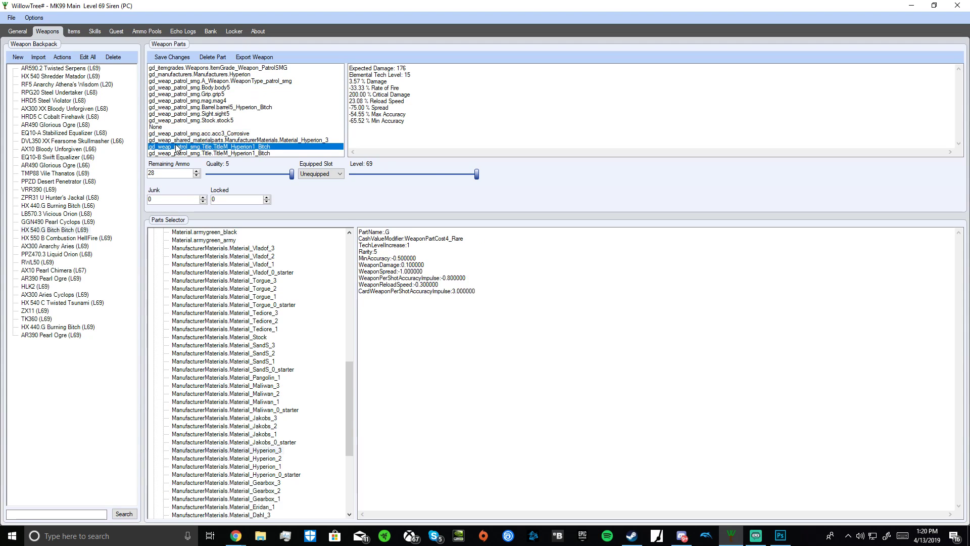
pyautogui.click(212, 153)
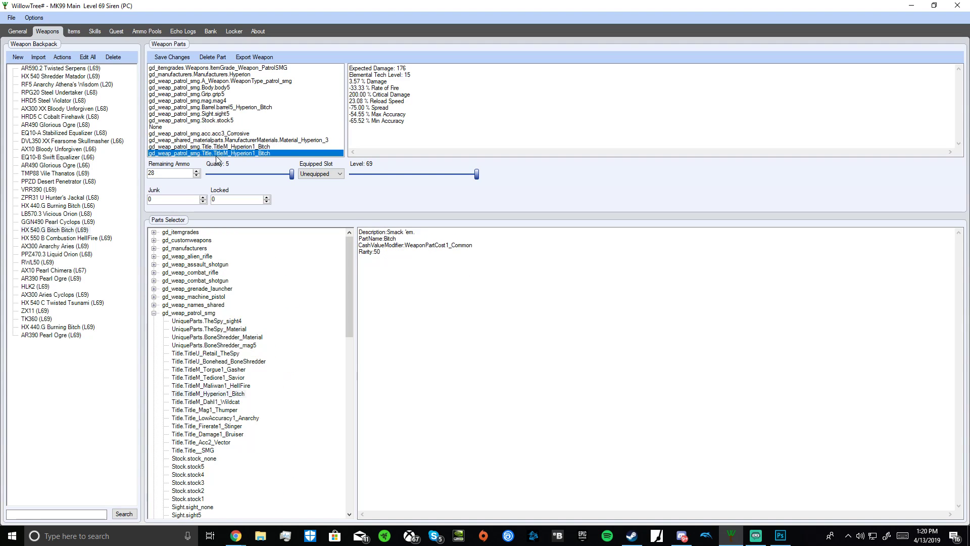
pyautogui.press('Up')
pyautogui.press('Up')
pyautogui.press('Up')
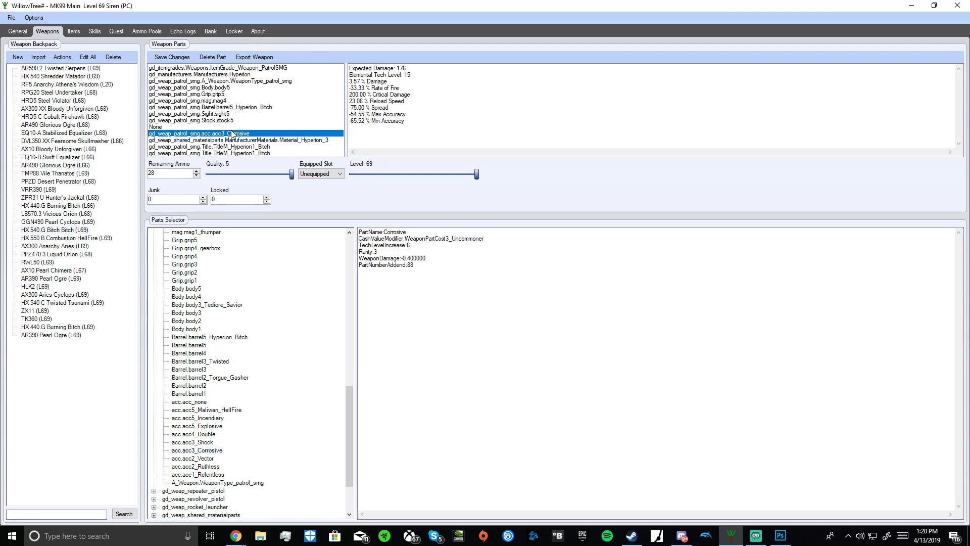
# Step: Alternate between the two duplicate TitleM_Hyperion1_Bitch entries, showing part name Bitch
pyautogui.click(243, 147)
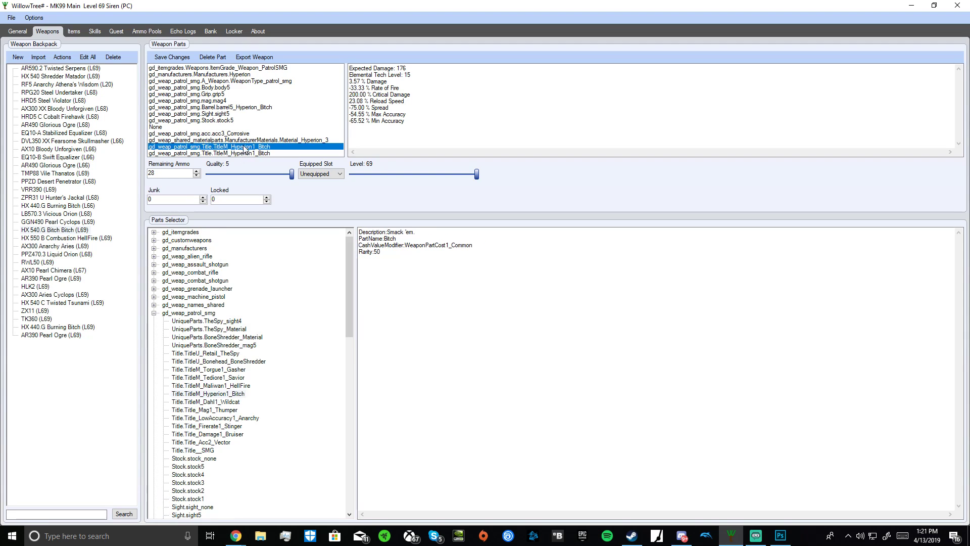
pyautogui.click(247, 153)
pyautogui.click(250, 146)
pyautogui.click(257, 153)
pyautogui.click(263, 146)
pyautogui.click(265, 153)
pyautogui.click(267, 147)
pyautogui.click(268, 154)
pyautogui.click(269, 147)
pyautogui.click(270, 153)
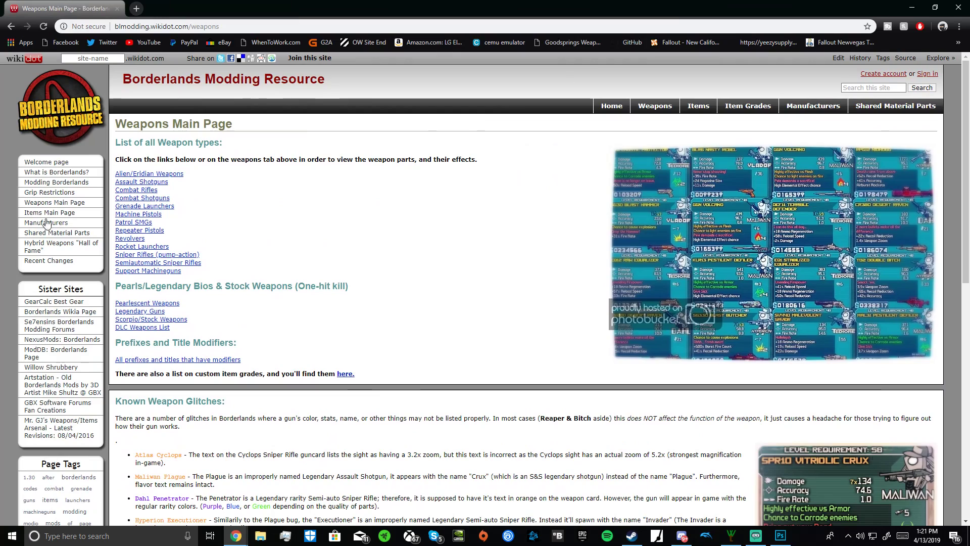
# Step: Open the Patrol SMGs parts page and search it for 'bitch'
pyautogui.click(135, 223)
pyautogui.scroll(-15, 143, 230)
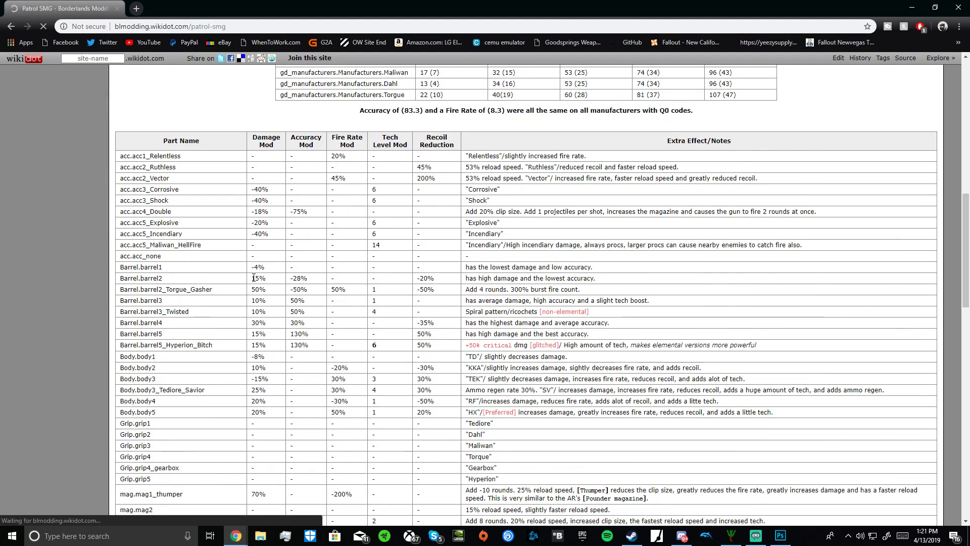
pyautogui.hotkey('ctrl', 'f')
pyautogui.write('bitch')
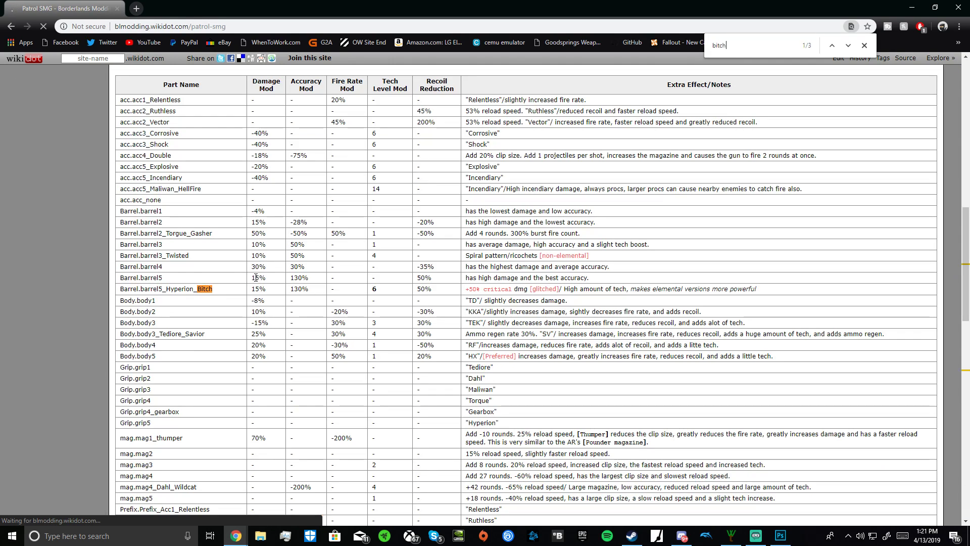
# Step: Inspect the Barrel rows to locate the Barrel.barrel5_Hyperion_Bitch entry
pyautogui.scroll(-4, 244, 182)
pyautogui.scroll(1, 244, 182)
pyautogui.moveTo(490, 137); pyautogui.dragTo(758, 138)
pyautogui.scroll(2, 482, 174)
pyautogui.scroll(1, 483, 174)
pyautogui.moveTo(218, 289); pyautogui.dragTo(119, 211)
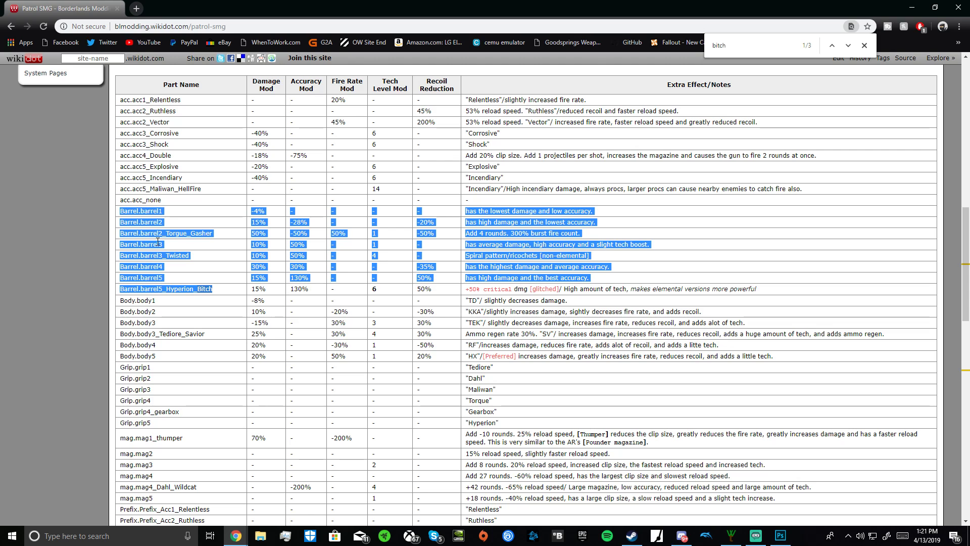
pyautogui.click(187, 227)
pyautogui.scroll(-9, 201, 390)
# Step: Read the TitleM_Hyperion1_Bitch row and its 'Smack 'em.' flavour text
pyautogui.scroll(-3, 201, 390)
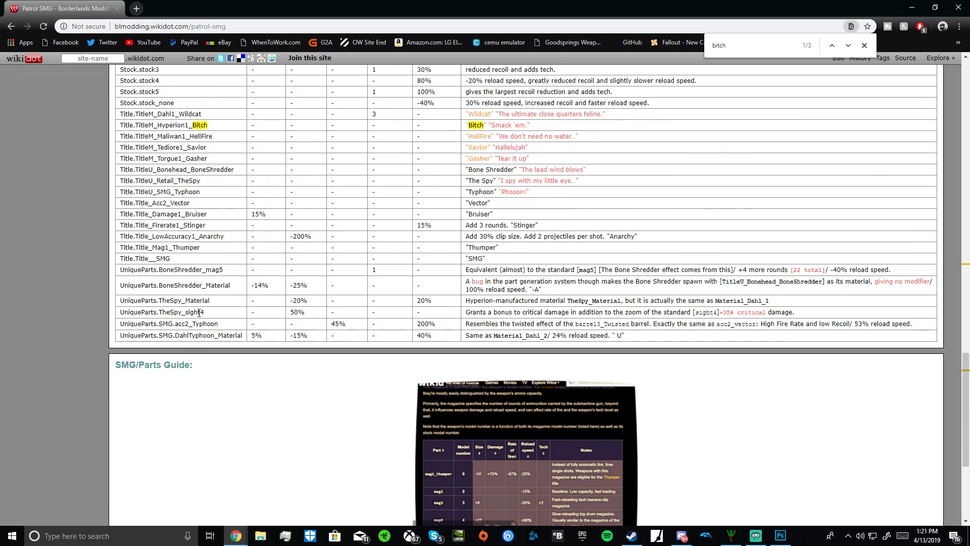
pyautogui.scroll(3, 150, 302)
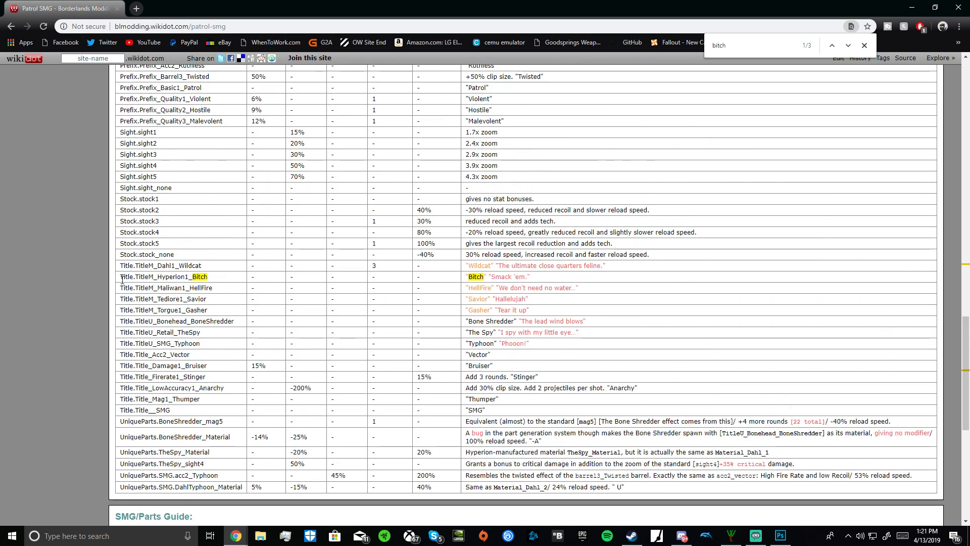
pyautogui.moveTo(122, 277); pyautogui.dragTo(241, 281)
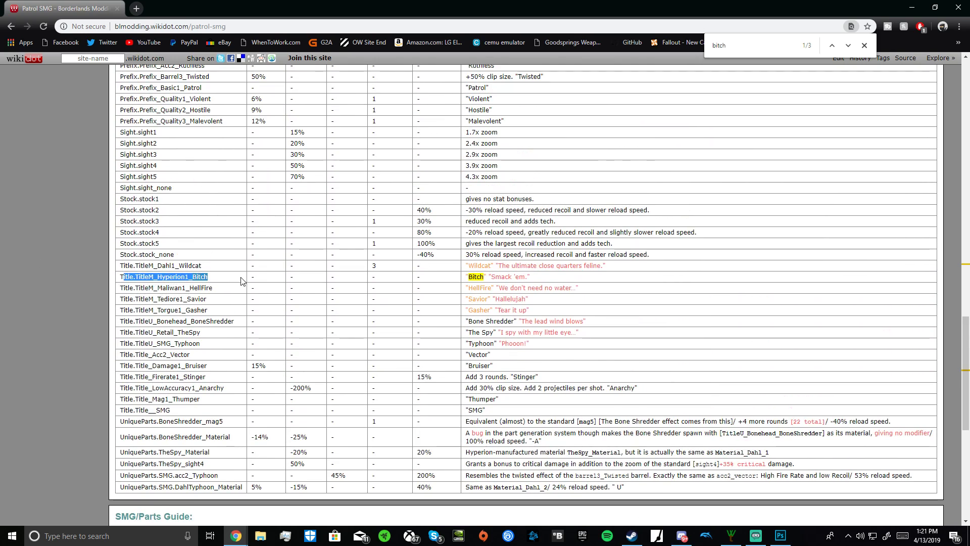
pyautogui.moveTo(561, 280); pyautogui.dragTo(475, 279)
pyautogui.click(475, 277)
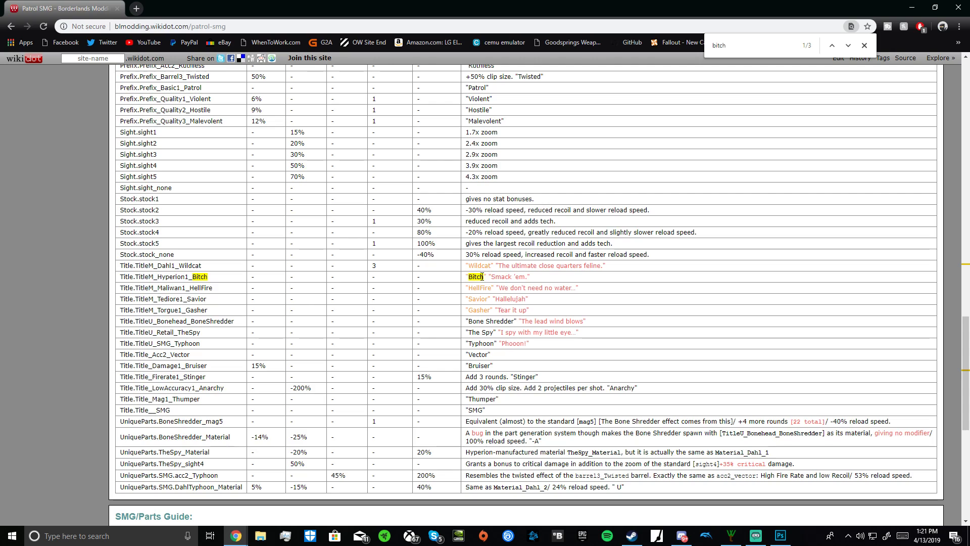
pyautogui.moveTo(535, 278); pyautogui.dragTo(492, 276)
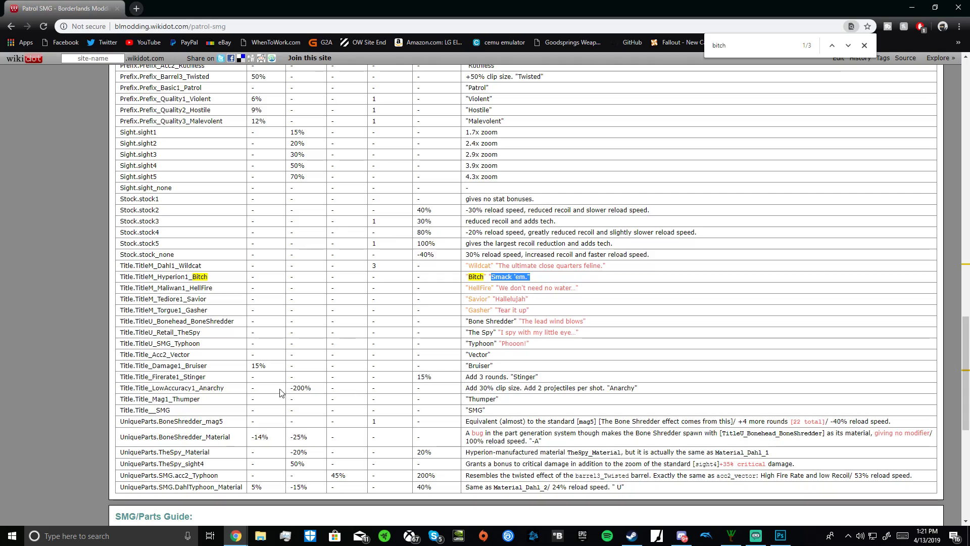
# Step: Review the Anarchy title's accuracy modifier and notes, plus other title and unique-part rows
pyautogui.moveTo(223, 388); pyautogui.dragTo(316, 390)
pyautogui.scroll(15, 318, 364)
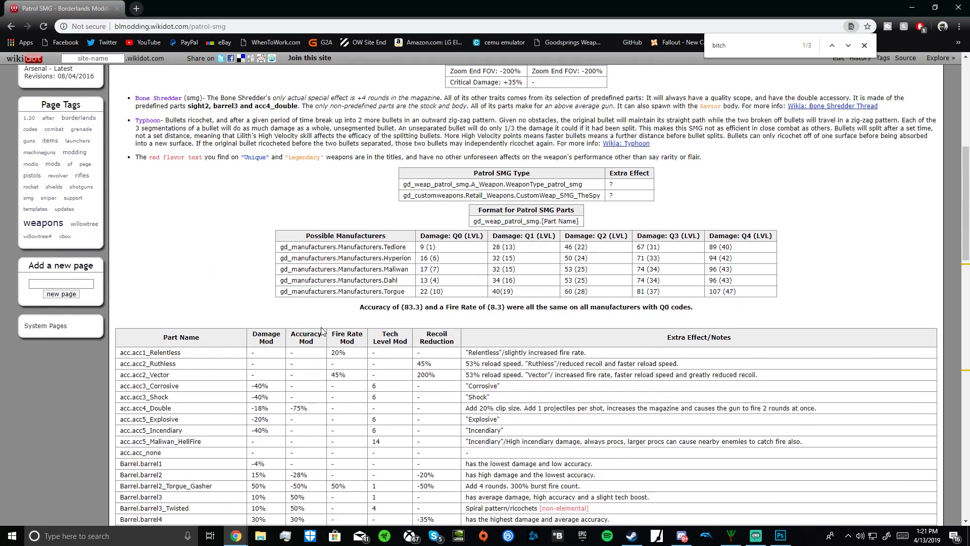
pyautogui.scroll(-15, 322, 331)
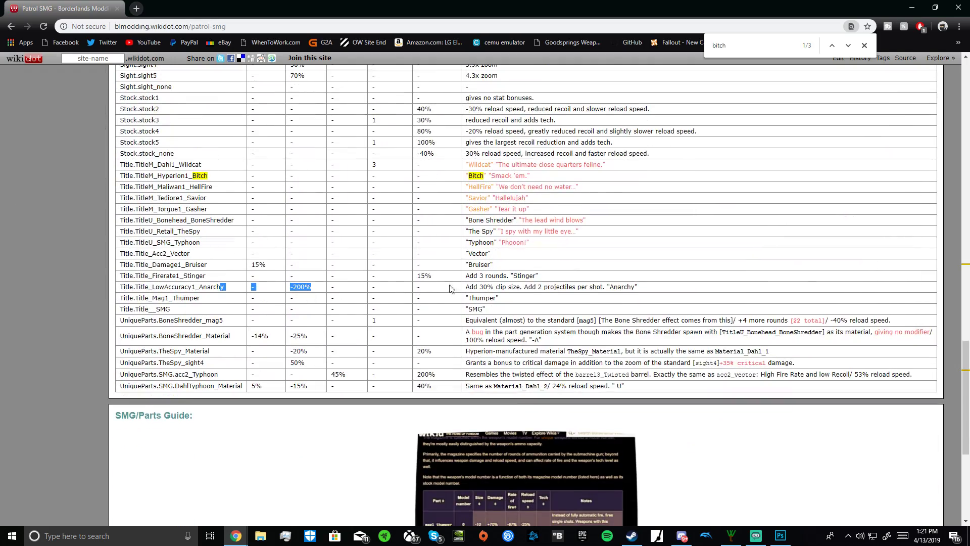
pyautogui.moveTo(474, 288); pyautogui.dragTo(610, 289)
pyautogui.click(517, 288)
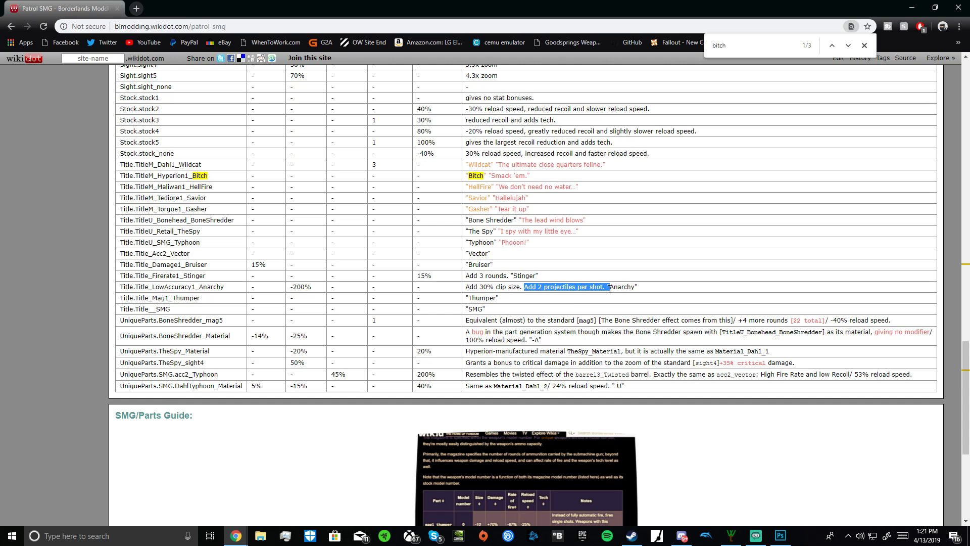
pyautogui.moveTo(174, 265); pyautogui.dragTo(653, 306)
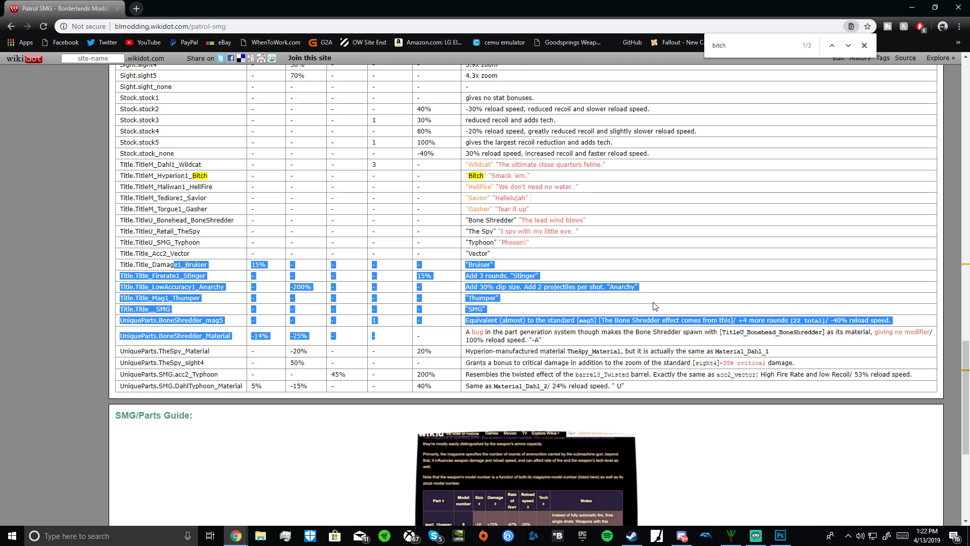
# Step: Reload, then go via the Weapons Main Page to the Alien/Eridian Weapons parts page
pyautogui.press('F5')
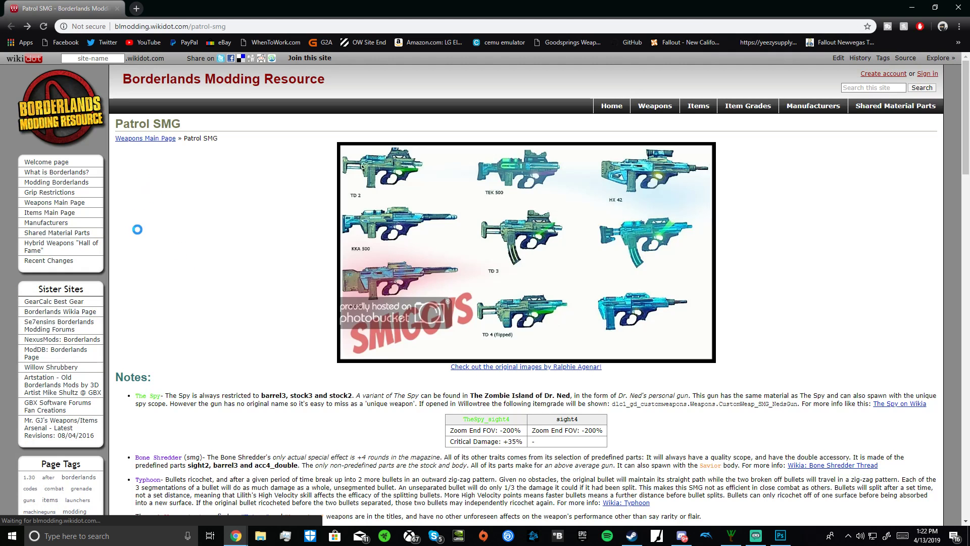
pyautogui.click(144, 138)
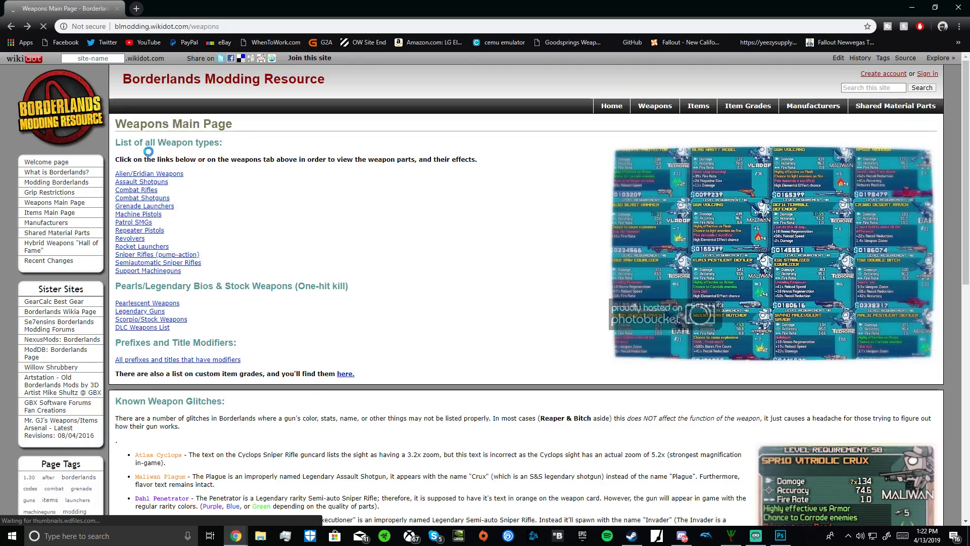
pyautogui.click(149, 173)
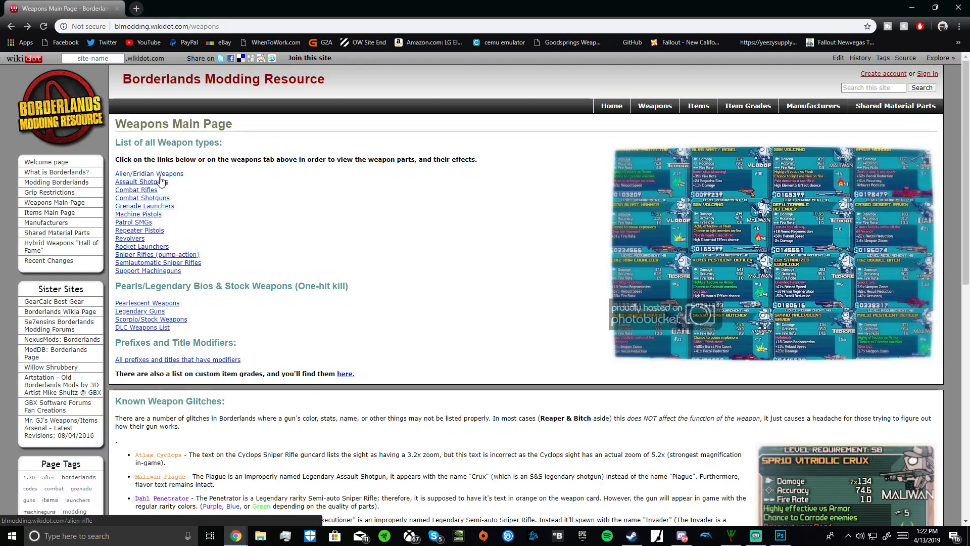
pyautogui.scroll(-20, 322, 290)
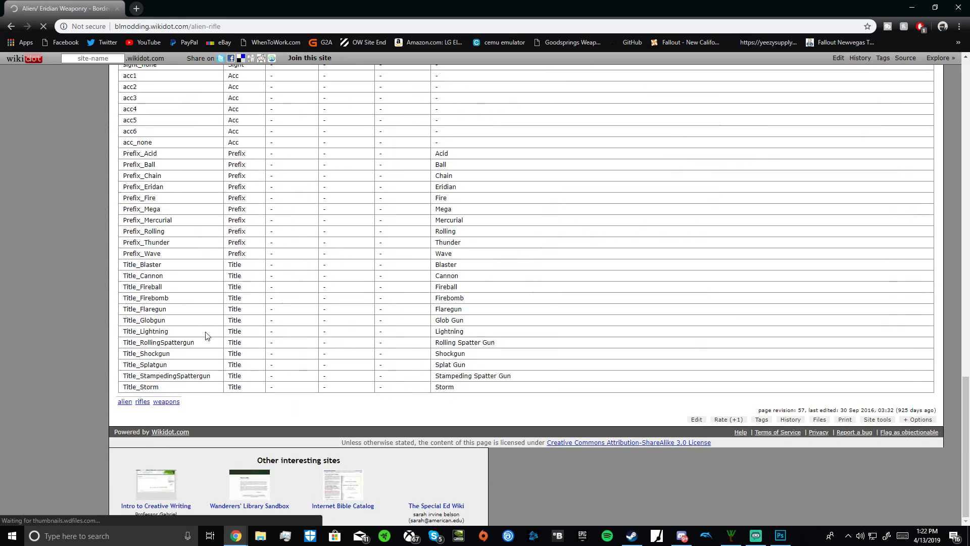
# Step: Examine the Prefix rows such as Mercurial, Lightning and Spattergun, then return to the Weapons Main Page
pyautogui.moveTo(135, 153); pyautogui.dragTo(137, 173)
pyautogui.click(154, 196)
pyautogui.moveTo(135, 221); pyautogui.dragTo(129, 76)
pyautogui.click(167, 309)
pyautogui.moveTo(157, 342); pyautogui.dragTo(124, 329)
pyautogui.click(246, 336)
pyautogui.scroll(5, 263, 344)
pyautogui.scroll(2, 303, 343)
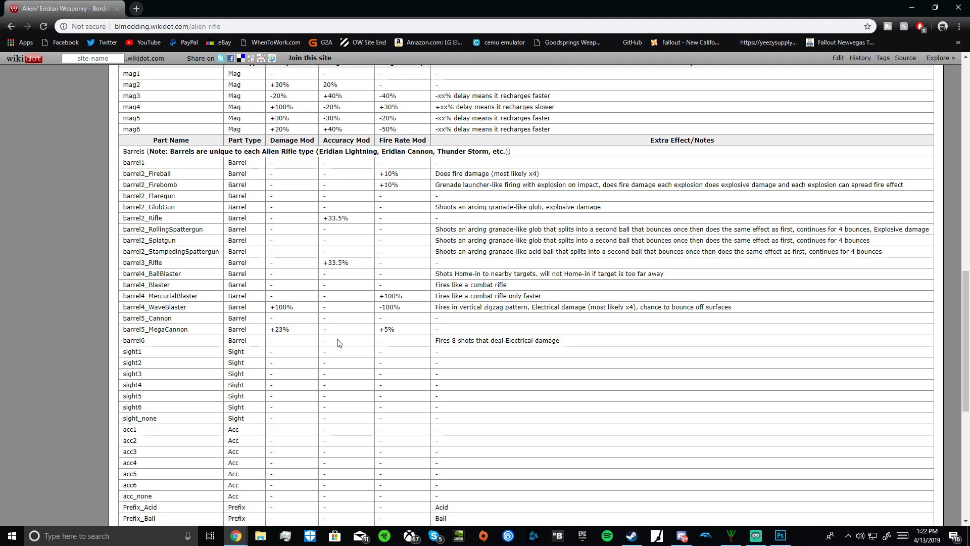
pyautogui.hotkey('alt', 'Left')
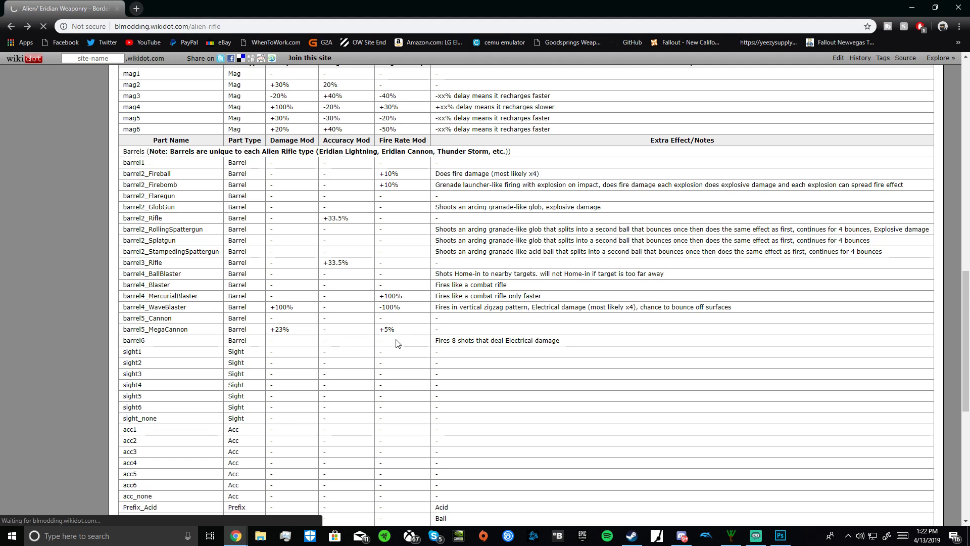